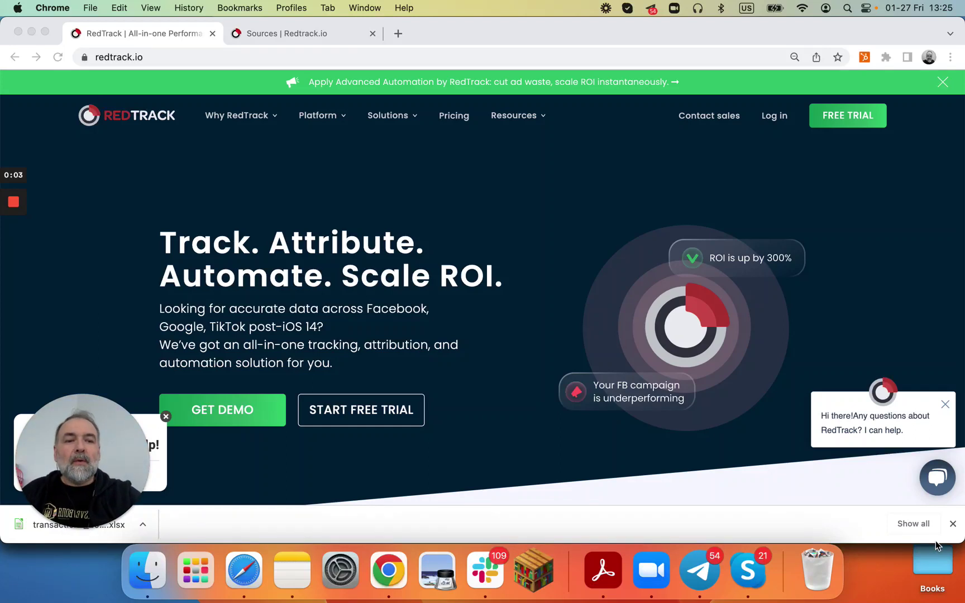
Dismiss the Chrome download bar and switch to the Sources tab listing the traffic channels.
click(952, 523)
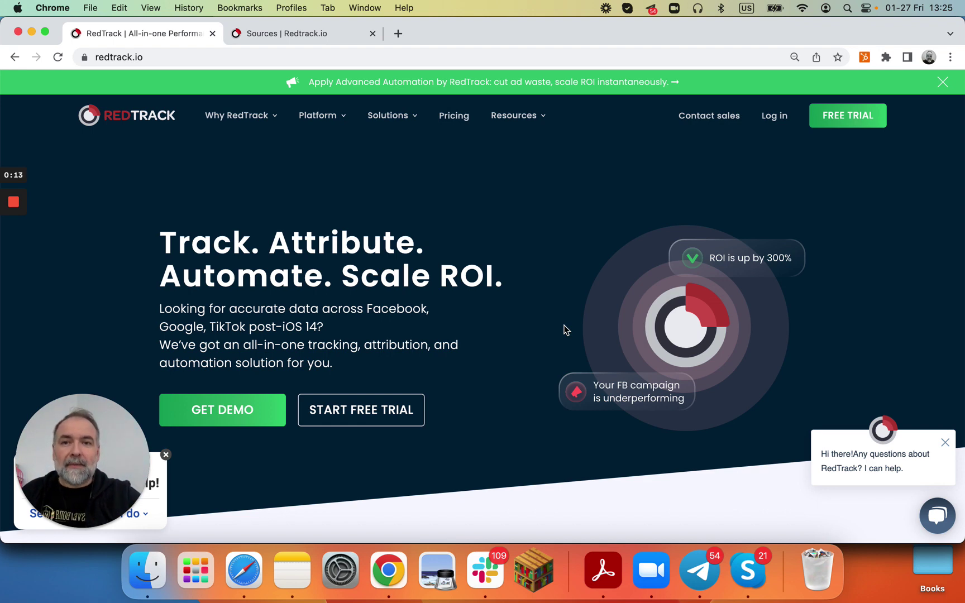
click(321, 30)
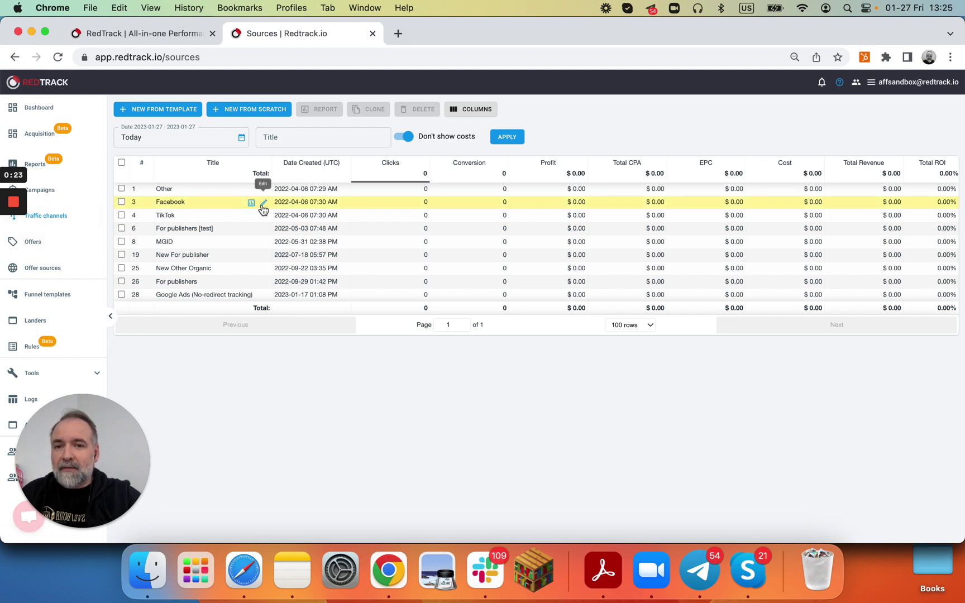
Edit the Facebook channel: sub7 placement gets Rt placement, sub5 adset_name Rt adgroup, sub4 ad_name Rt ad.
click(263, 204)
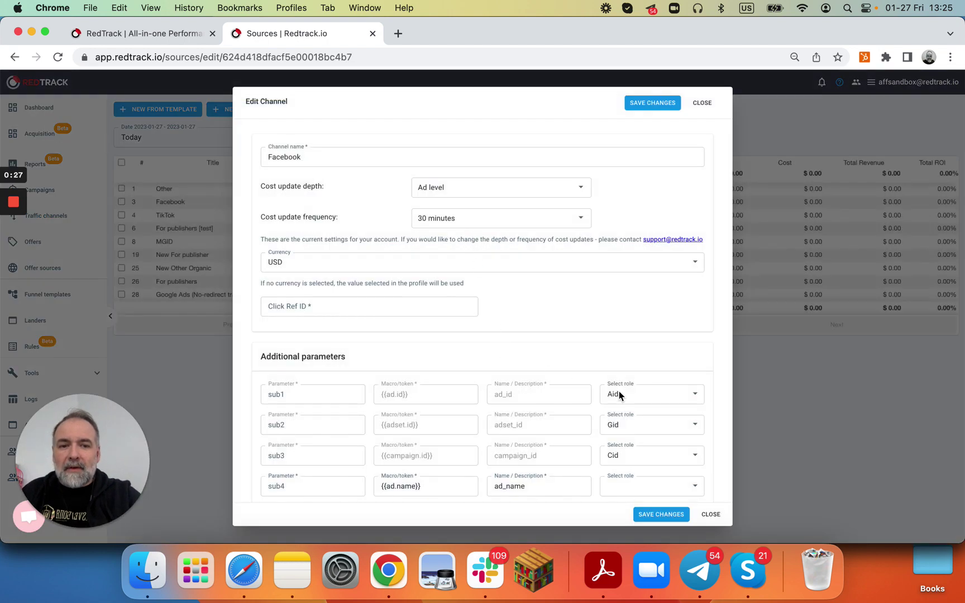
scroll(598, 354, down, 2)
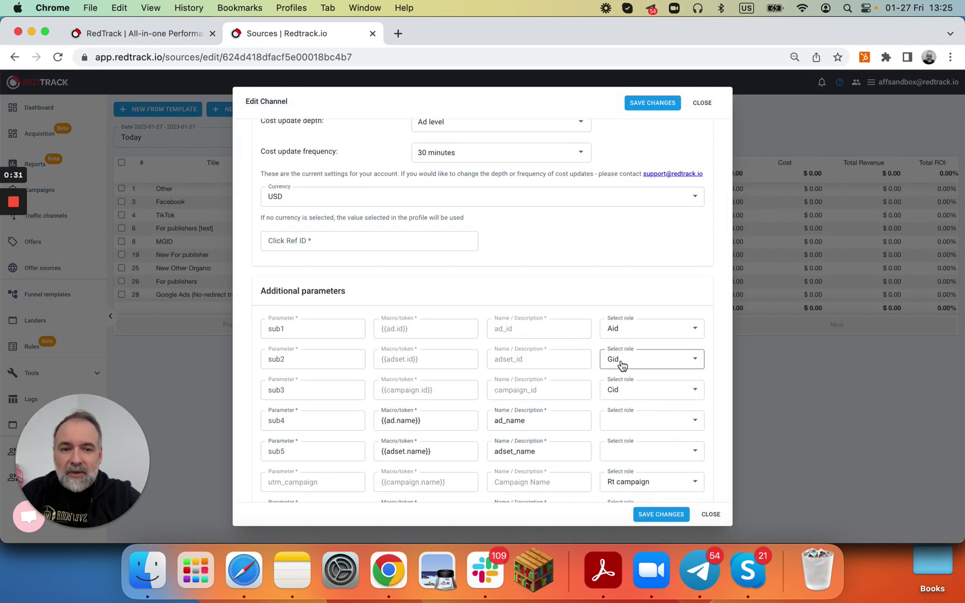
scroll(556, 383, down, 3)
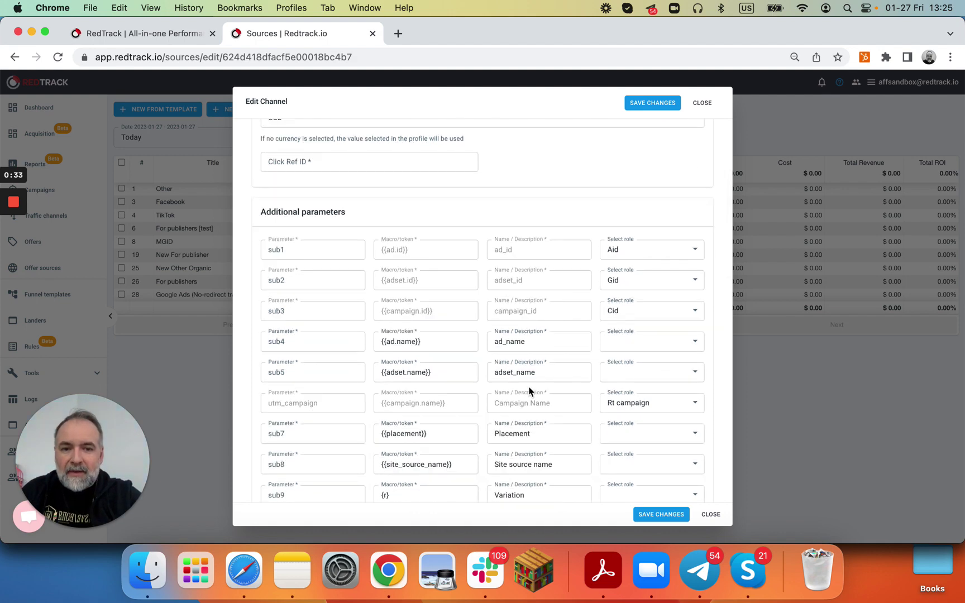
scroll(529, 388, down, 3)
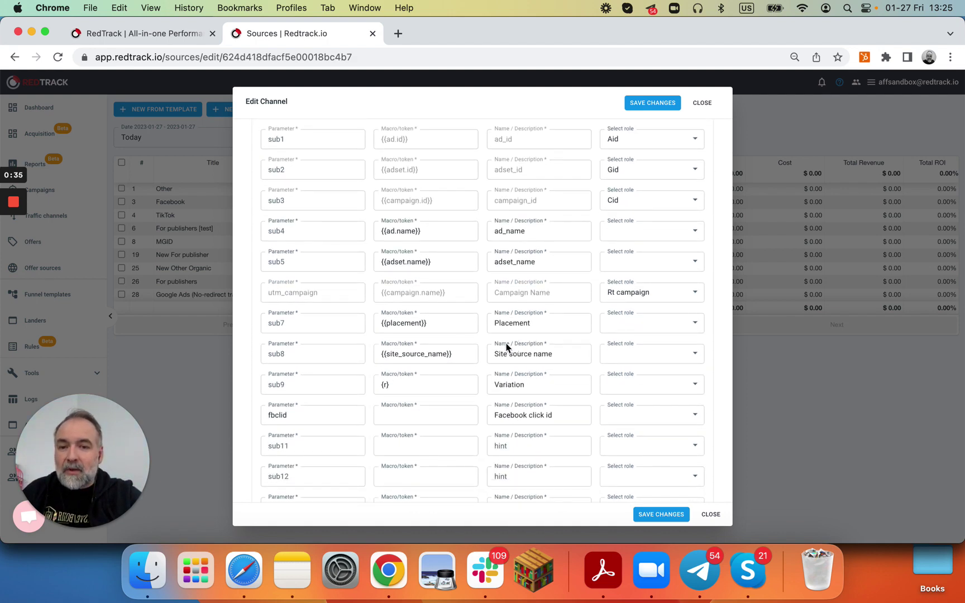
click(659, 327)
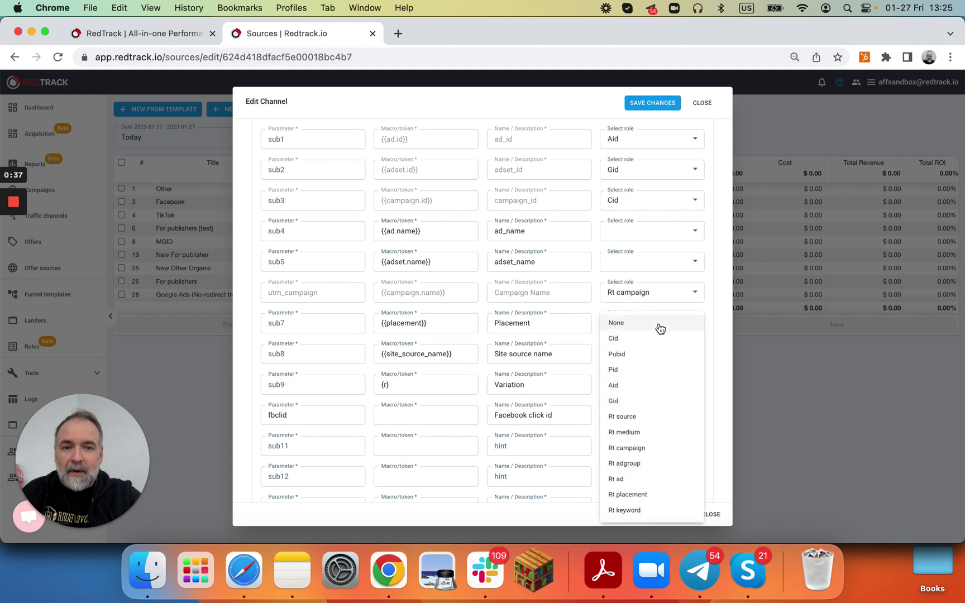
click(634, 494)
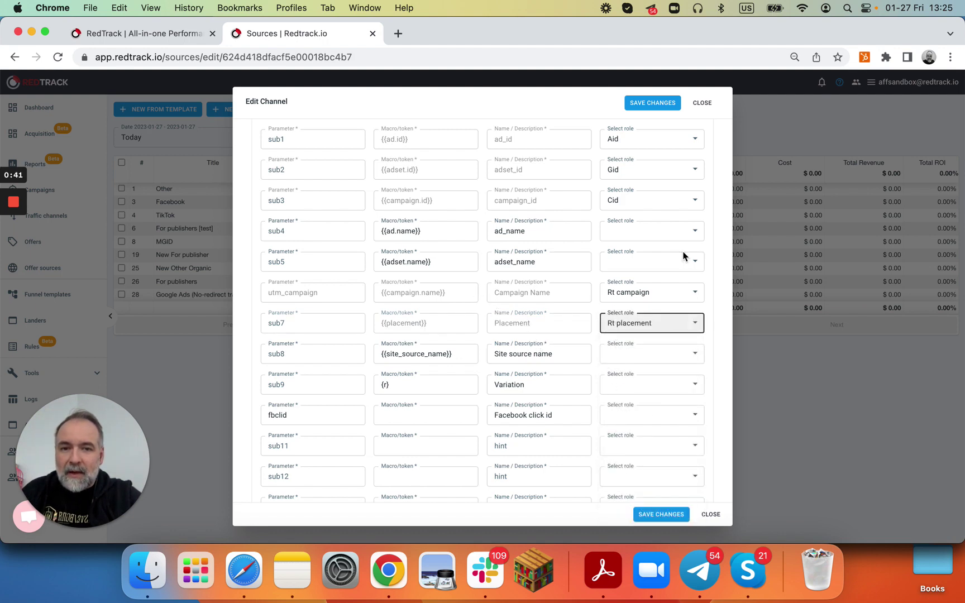
click(674, 262)
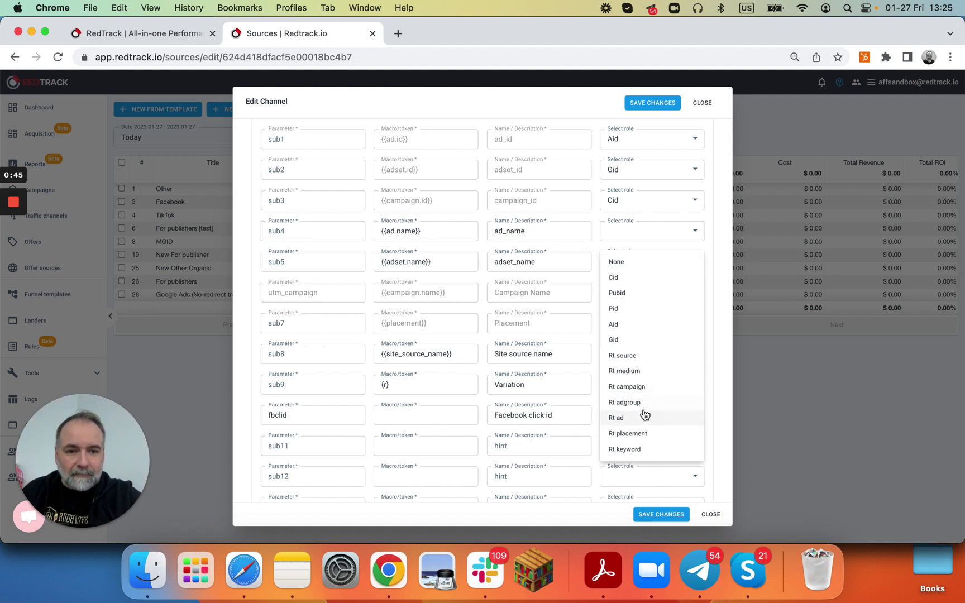
click(636, 402)
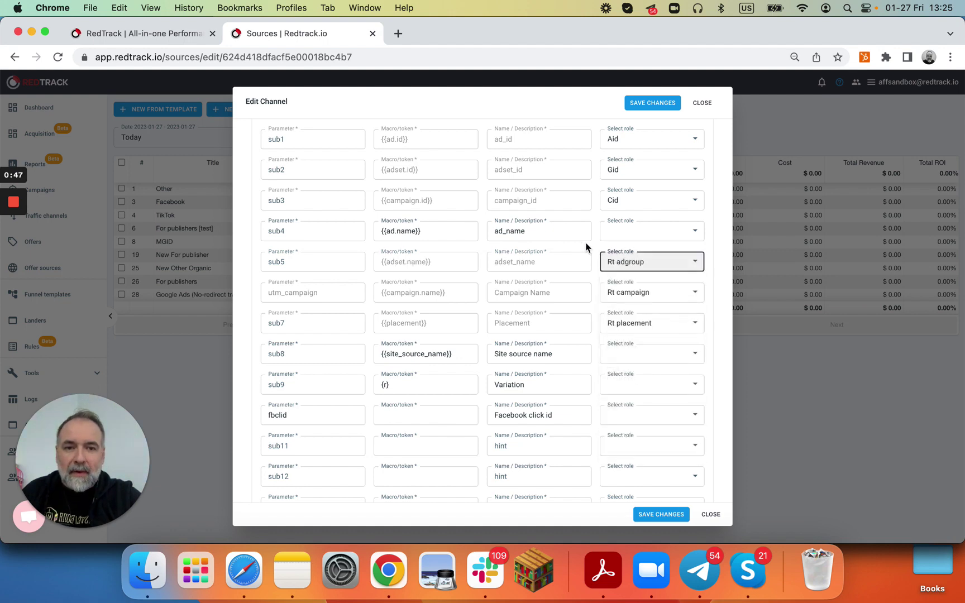
click(661, 230)
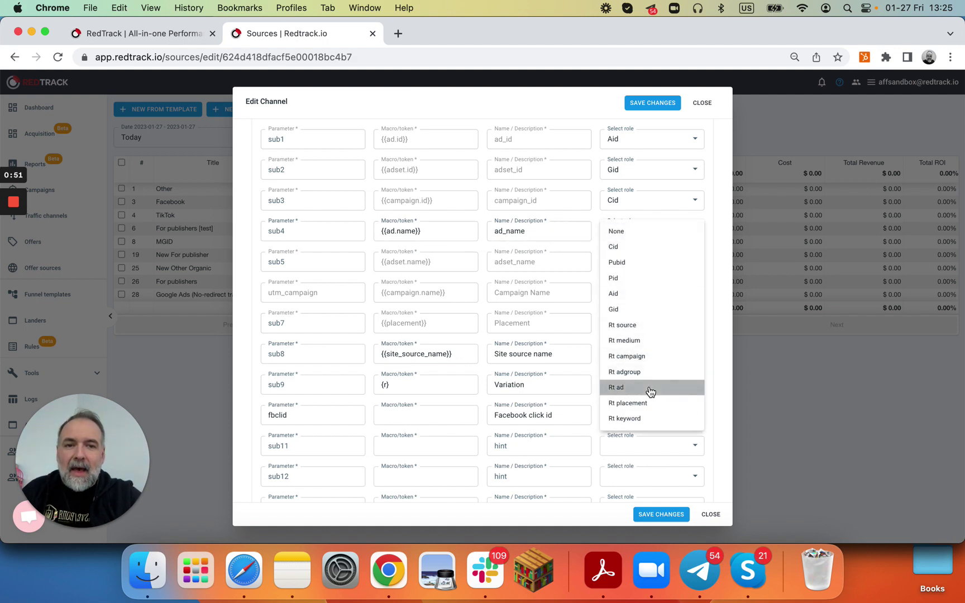
click(618, 387)
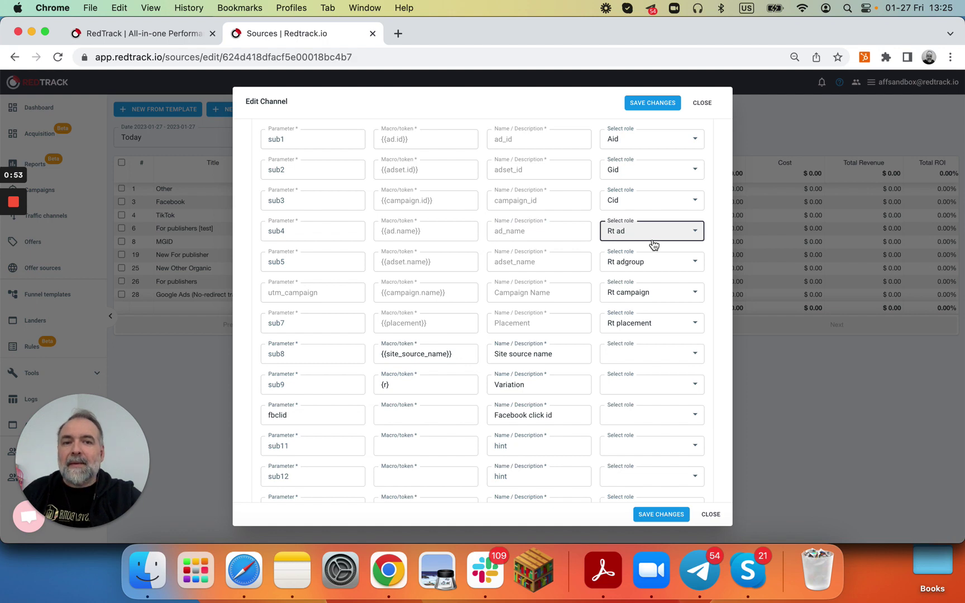
scroll(653, 244, up, 3)
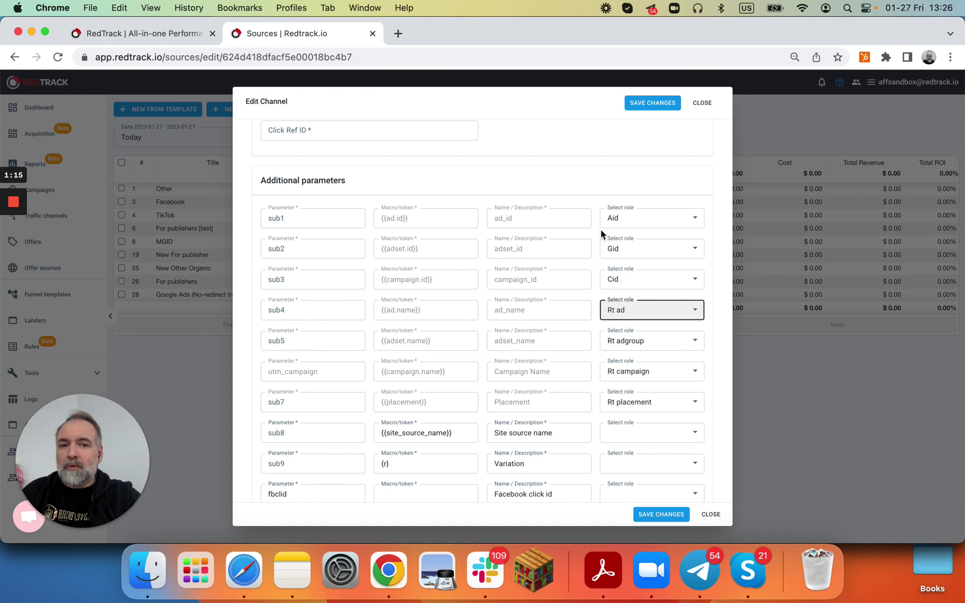
click(638, 224)
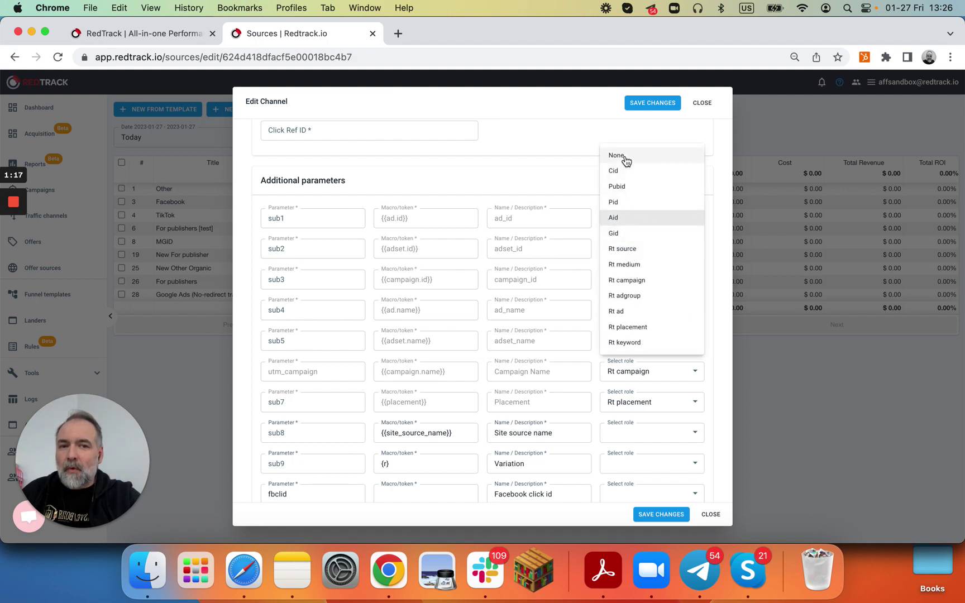
click(624, 218)
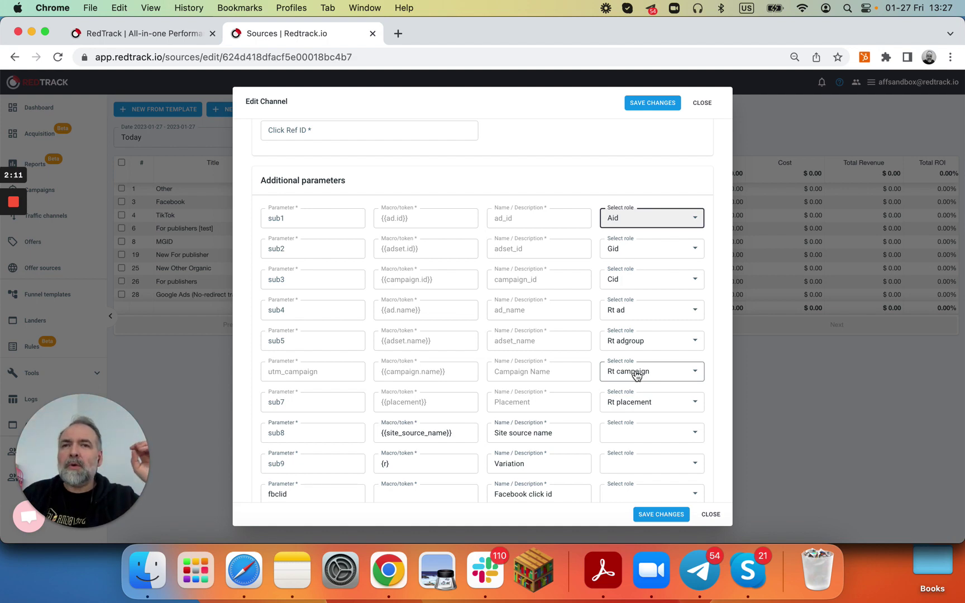
click(636, 374)
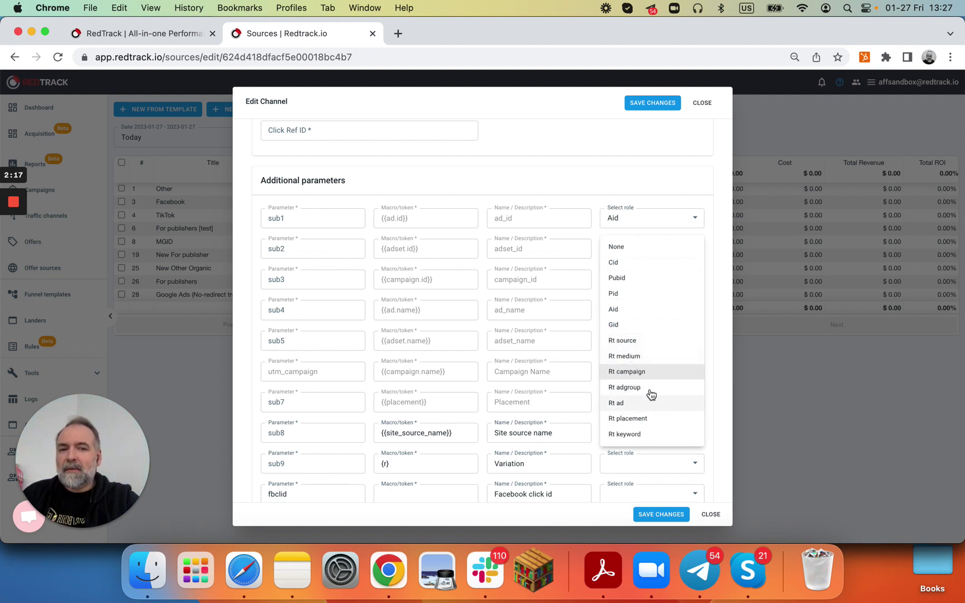
click(718, 384)
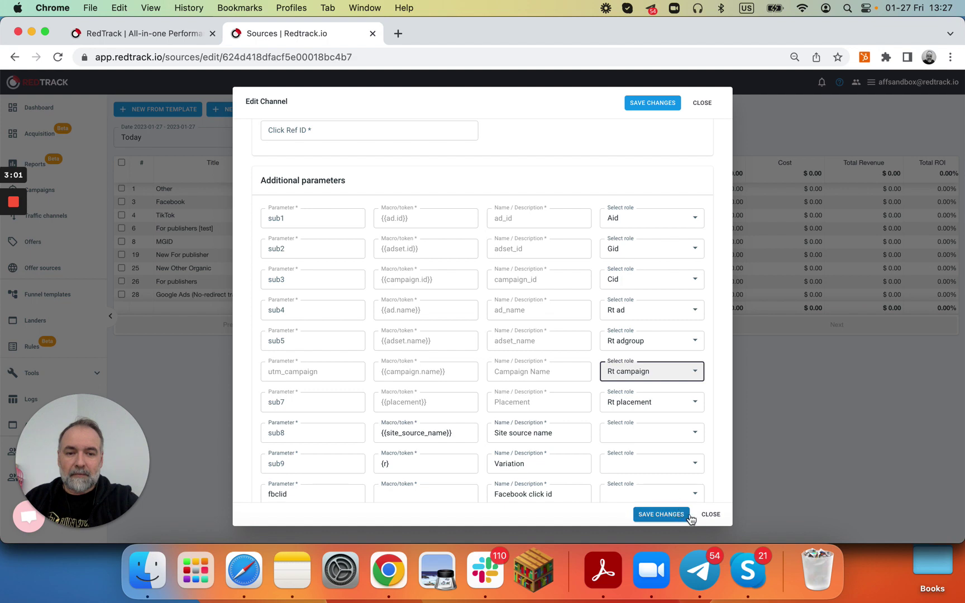
Close the channel editor and paste the '000. Start Here' campaign's tracking link into a new tab.
click(715, 514)
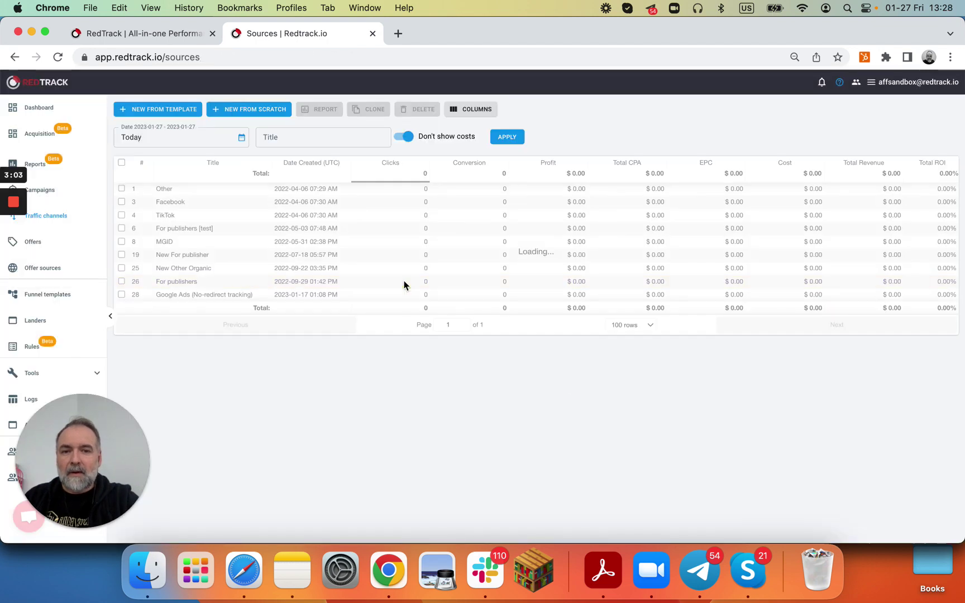
click(56, 190)
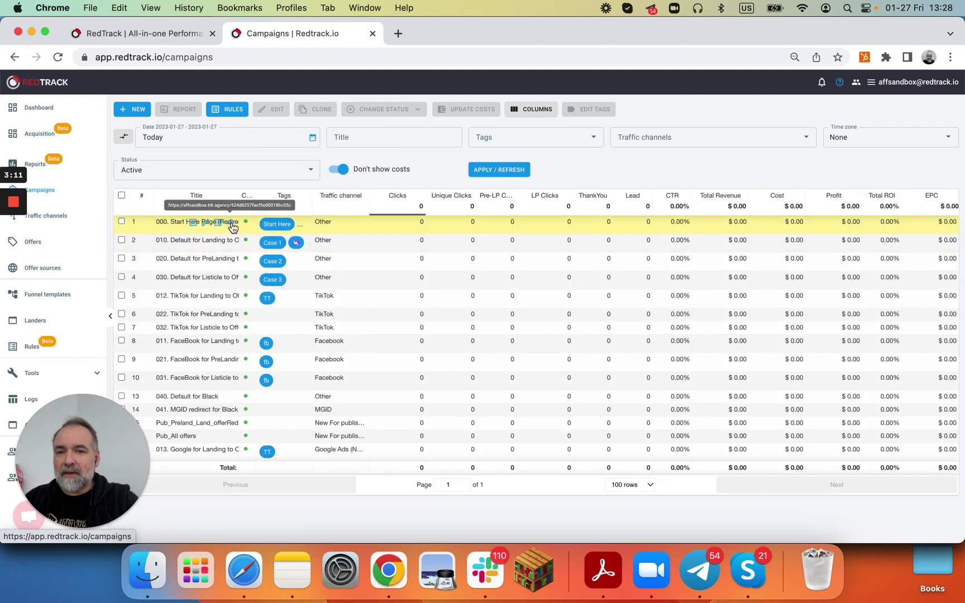
click(231, 223)
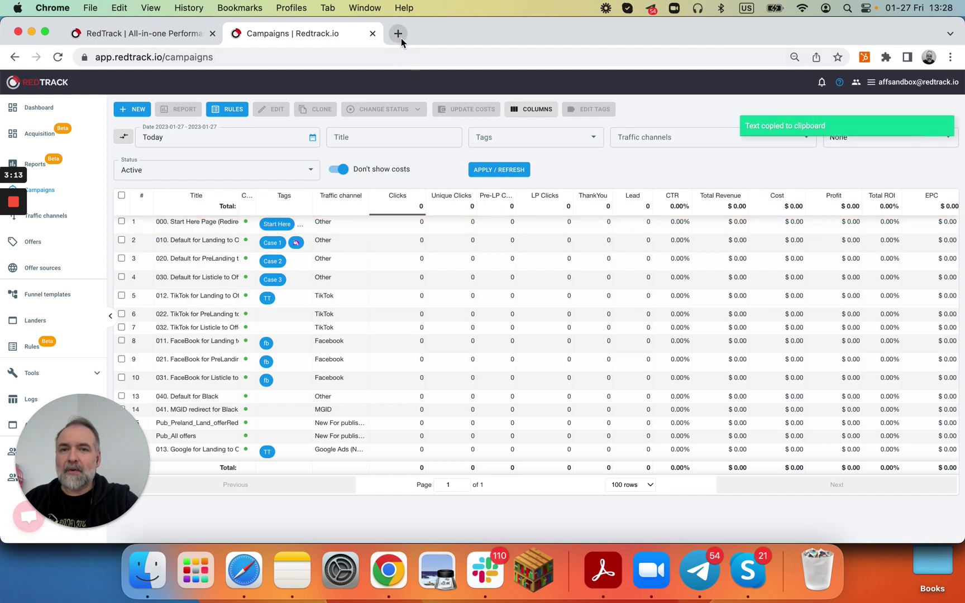
click(398, 33)
key(super+v)
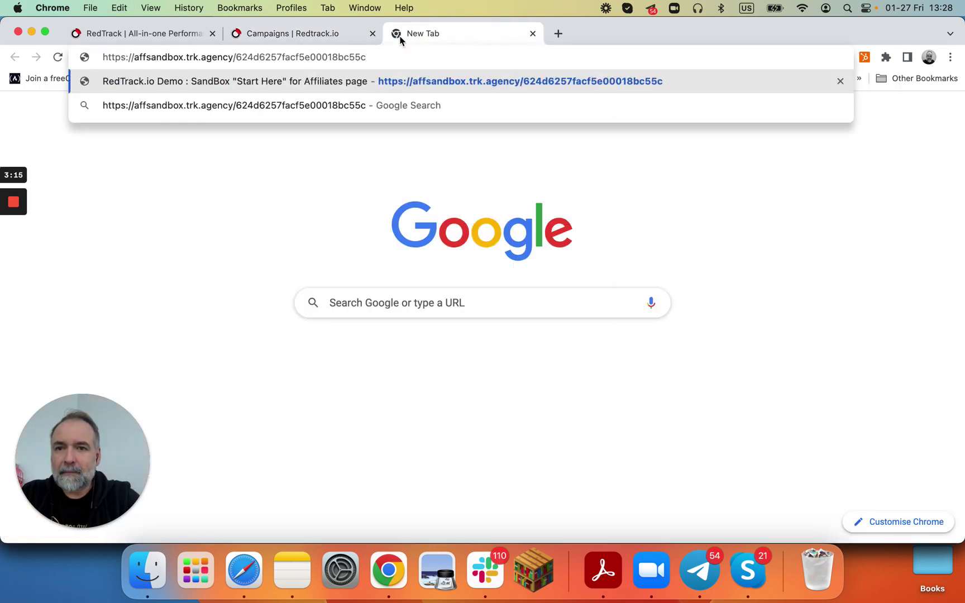
Load the tracking URL and send a test Facebook click through to a Thank you conversion.
key(Return)
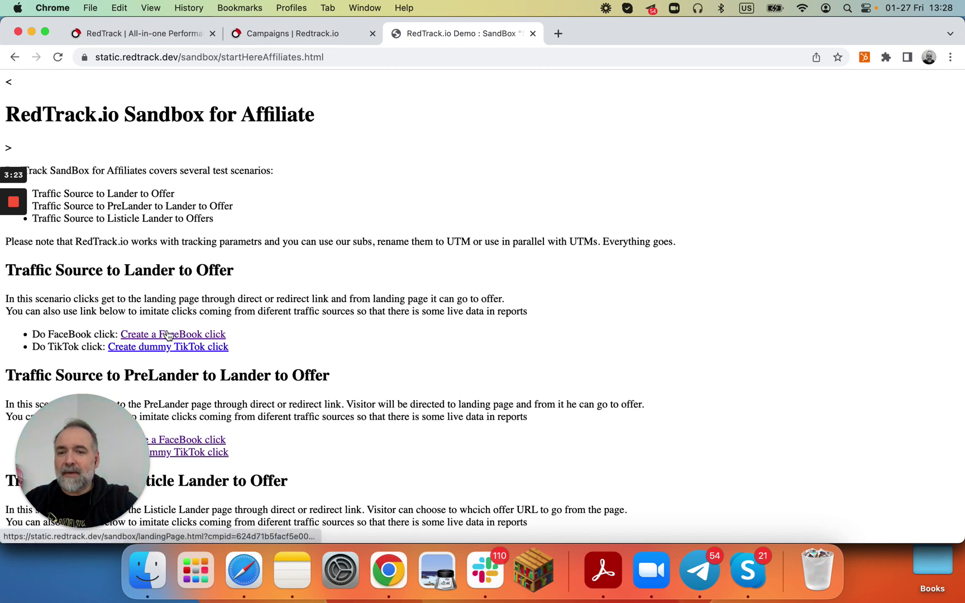
click(186, 335)
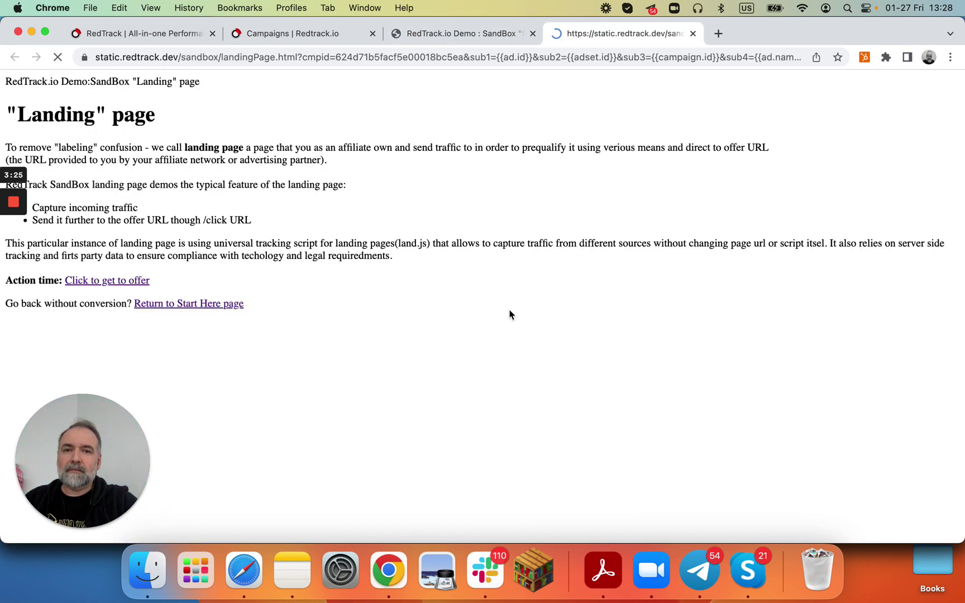
click(116, 282)
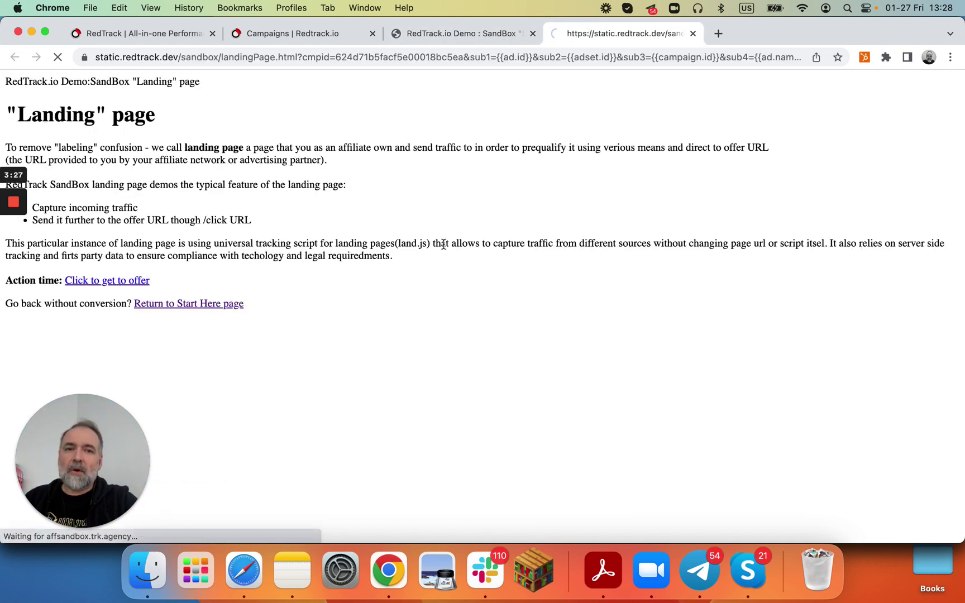
click(106, 349)
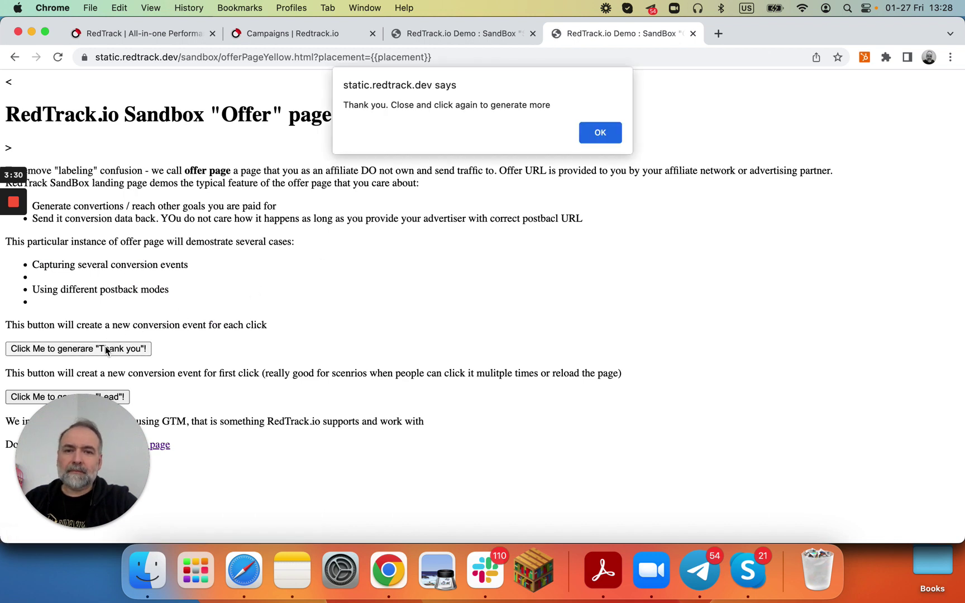
click(601, 132)
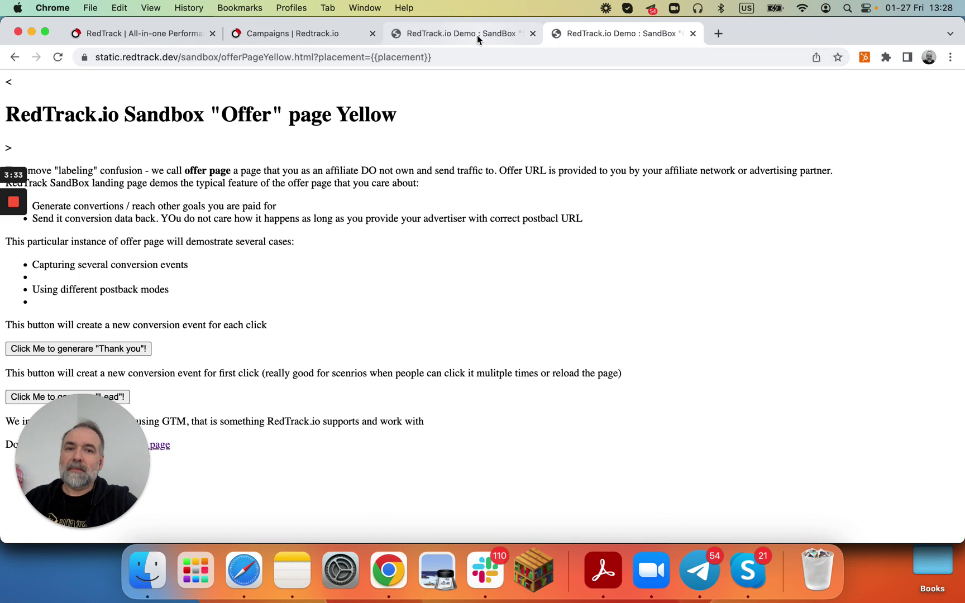
click(692, 34)
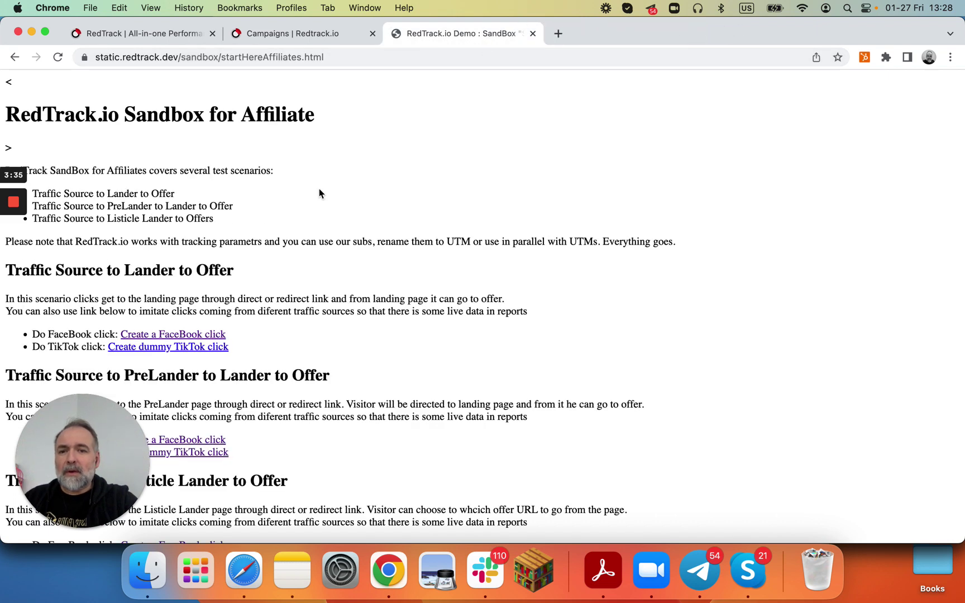
Generate a dummy TikTok click and record a conversion on the green offer page.
click(191, 351)
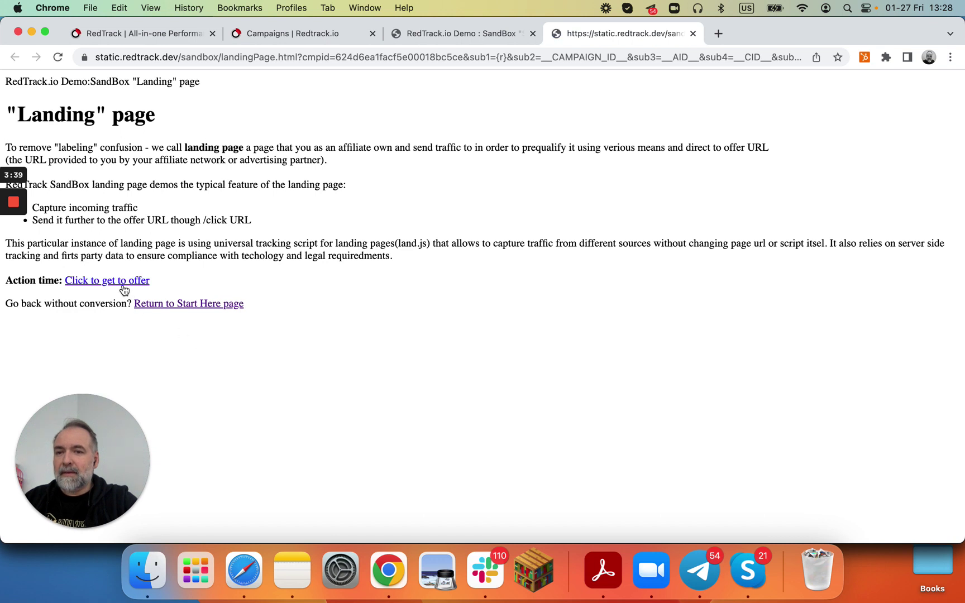
click(124, 289)
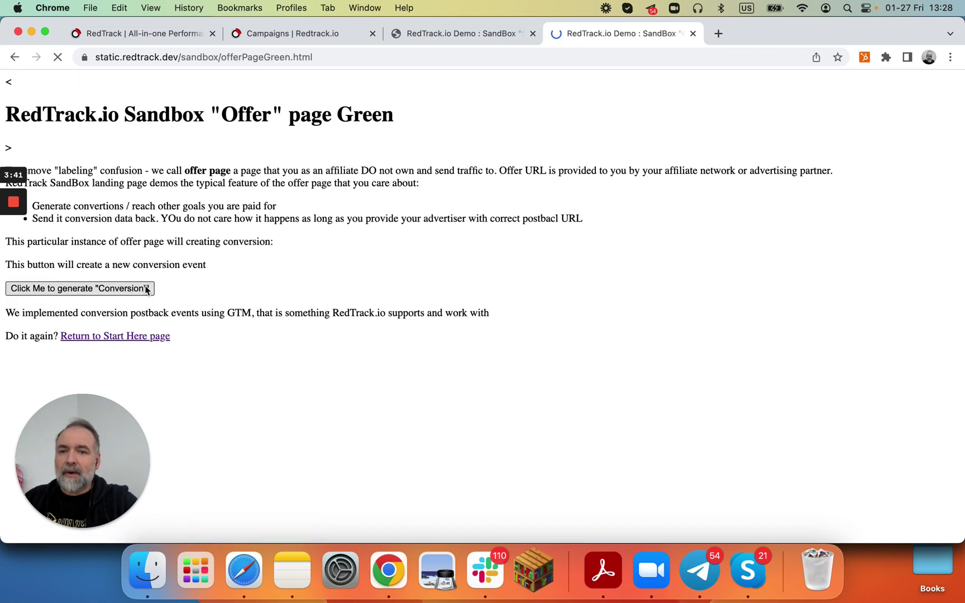
click(129, 288)
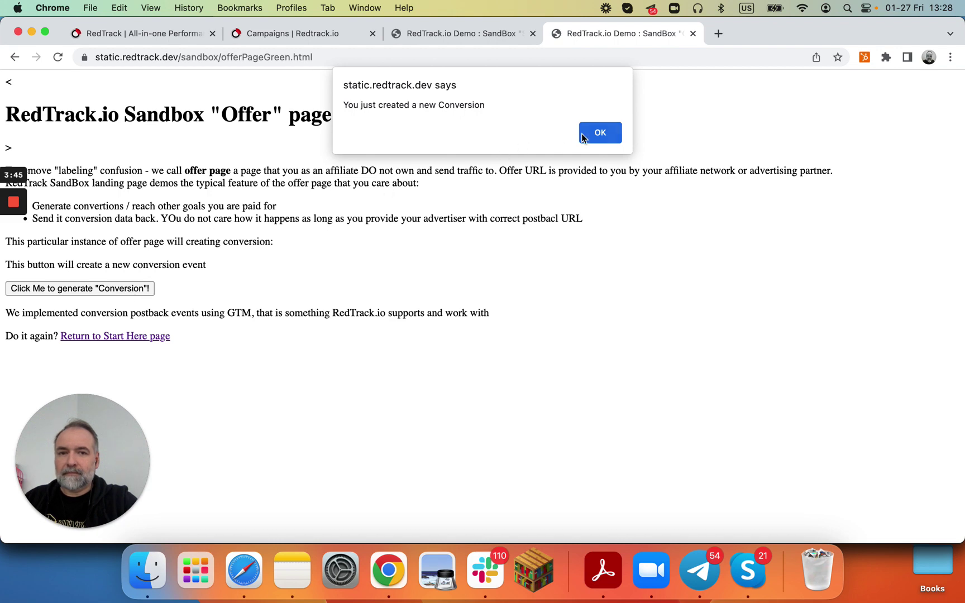
click(599, 133)
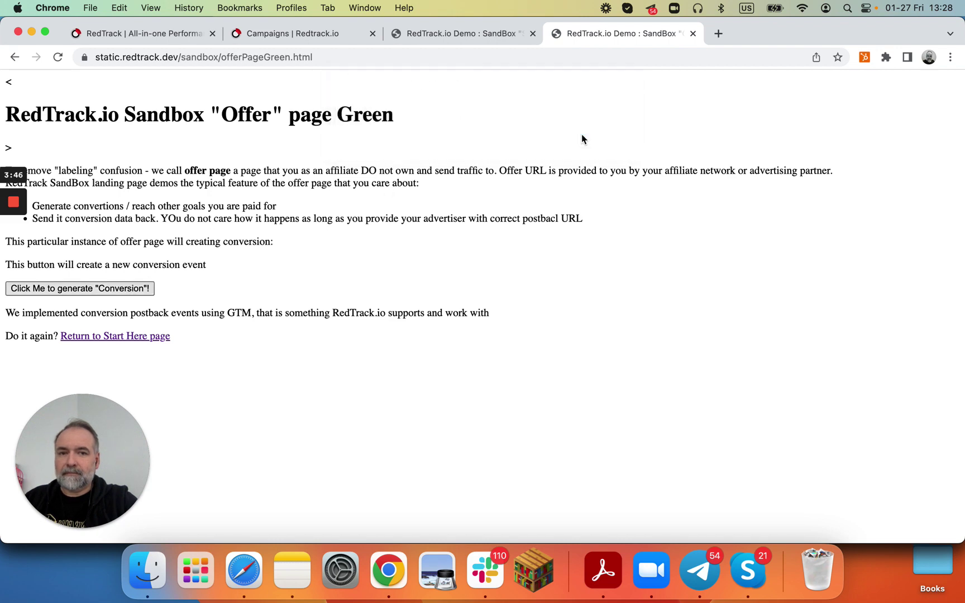
click(693, 34)
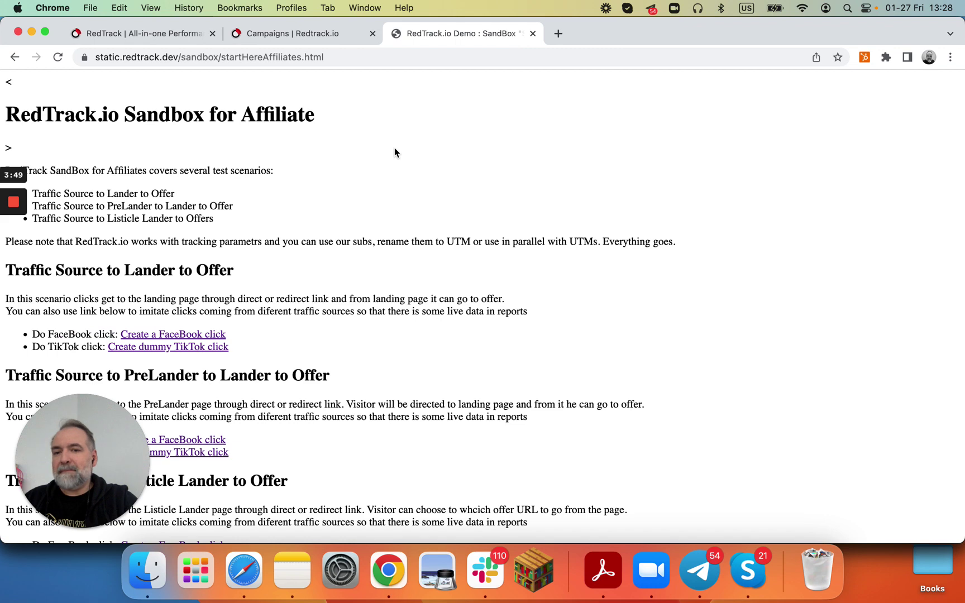
Create one more dummy TikTok click, then return to the RedTrack campaigns list.
click(190, 348)
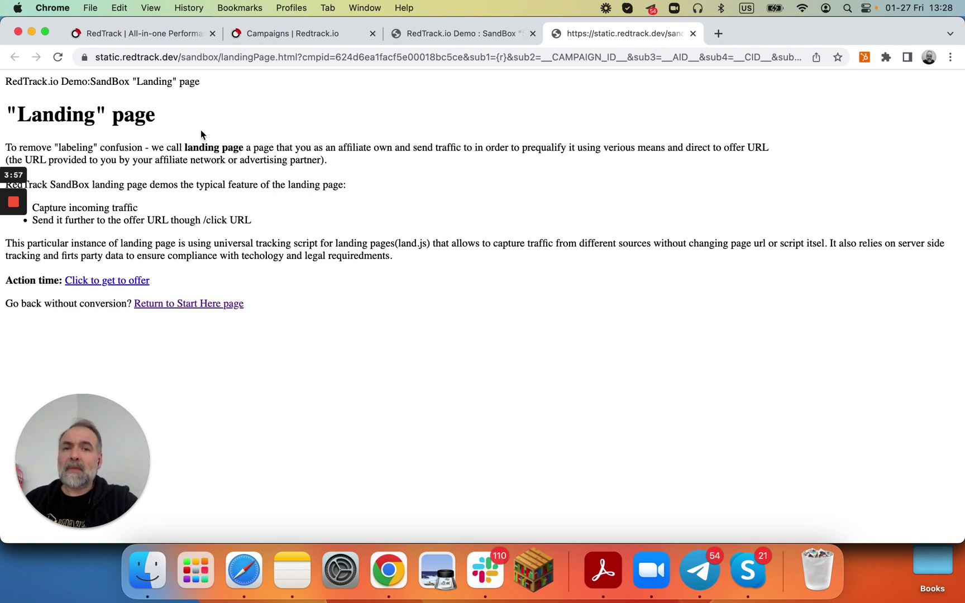
click(692, 34)
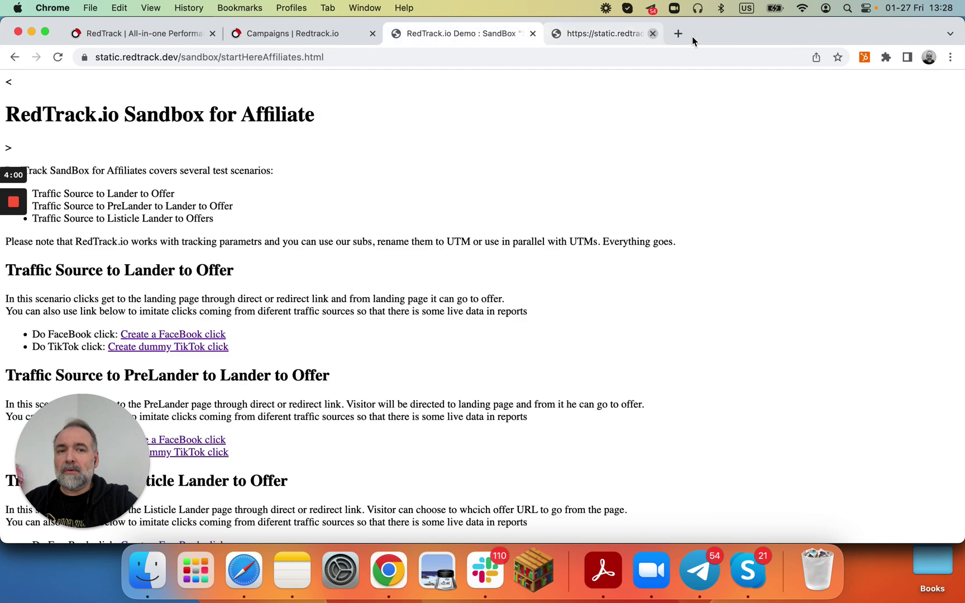
click(329, 33)
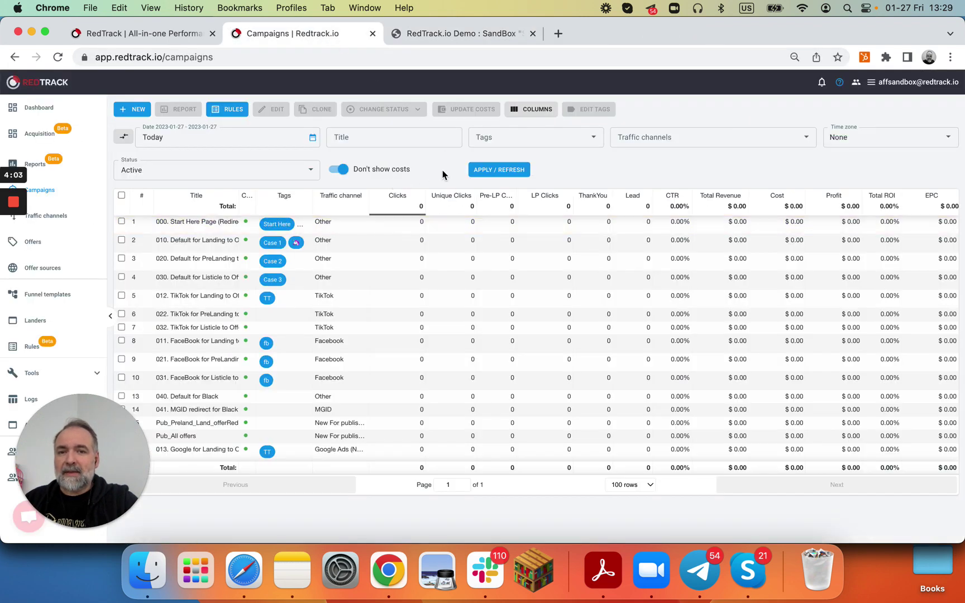
Refresh campaign stats, review the 011 FaceBook campaign settings, then open the 012 TikTok campaign.
click(486, 172)
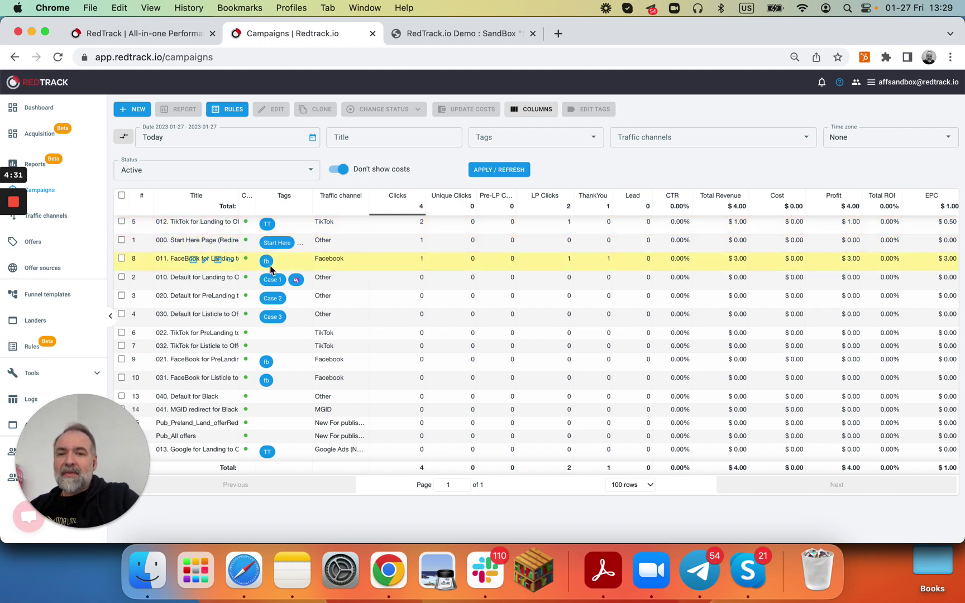
click(205, 260)
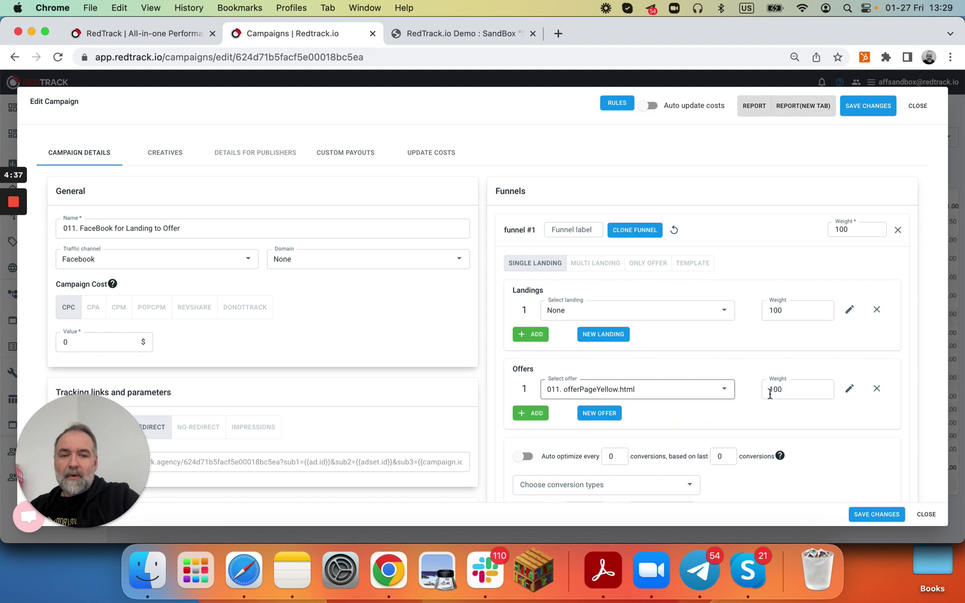
click(925, 514)
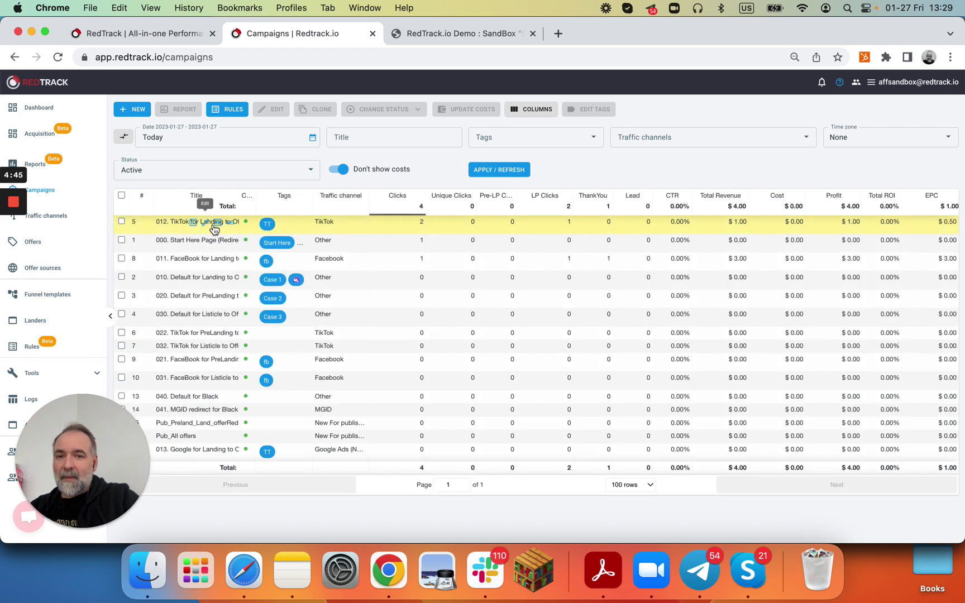
click(211, 223)
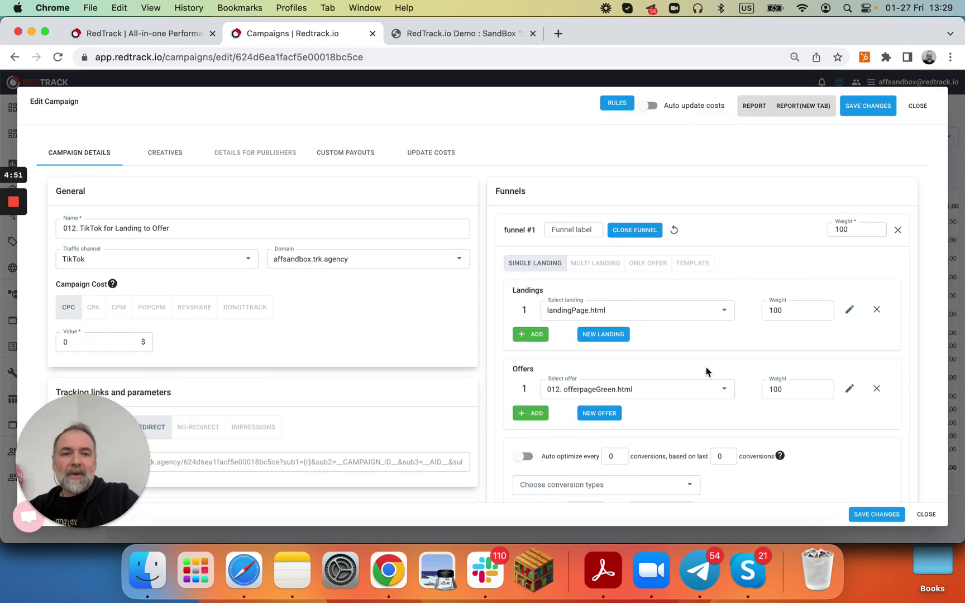
Switch campaign 012's offer to 011. offerPageYellow.html, save, and return to the sandbox page.
click(724, 391)
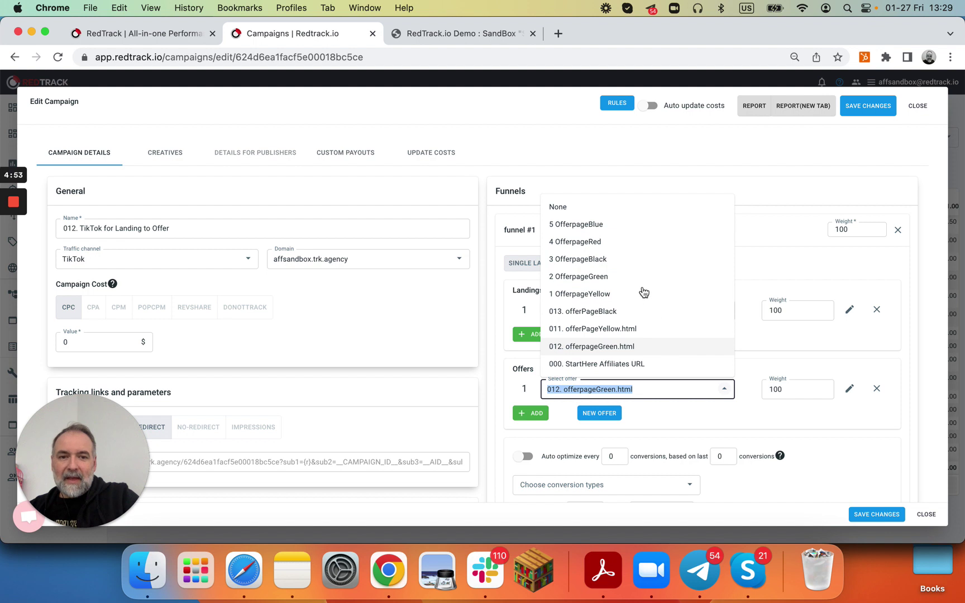
click(626, 330)
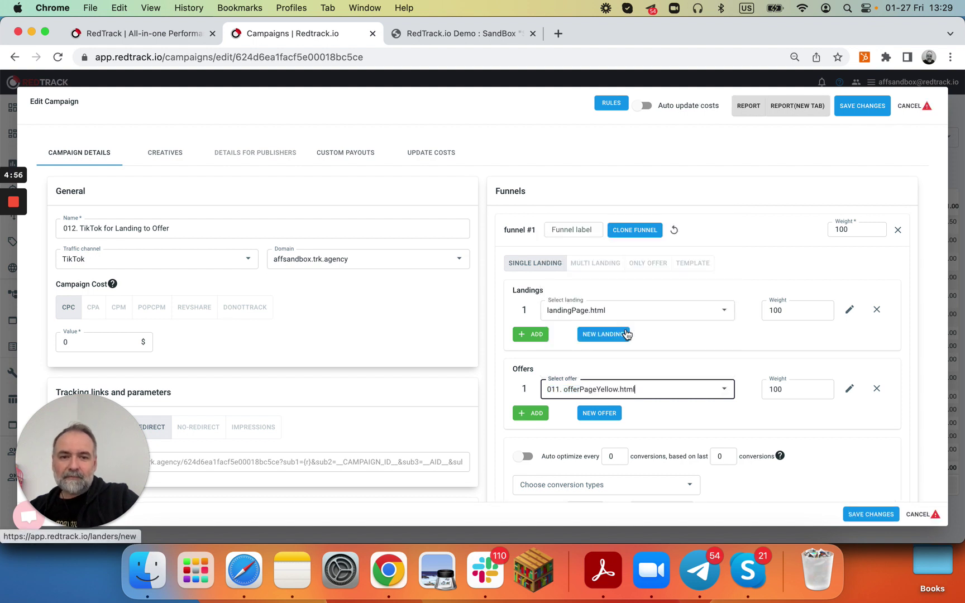
click(878, 516)
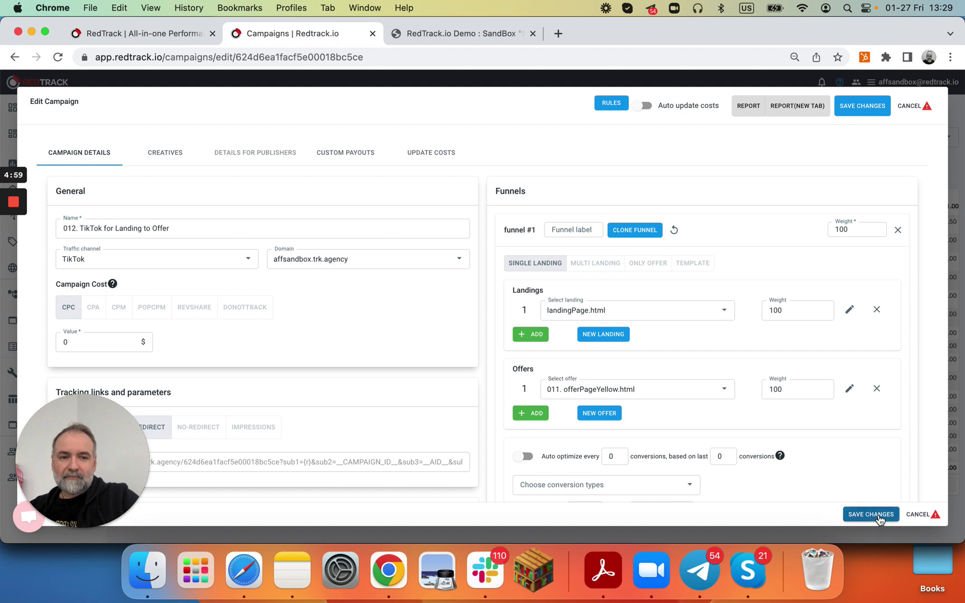
click(931, 516)
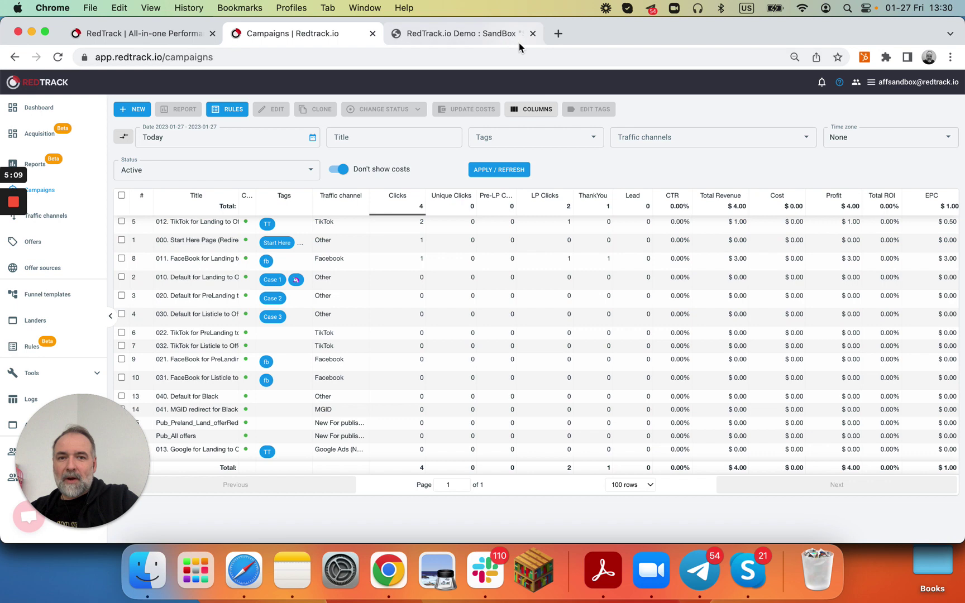
click(494, 34)
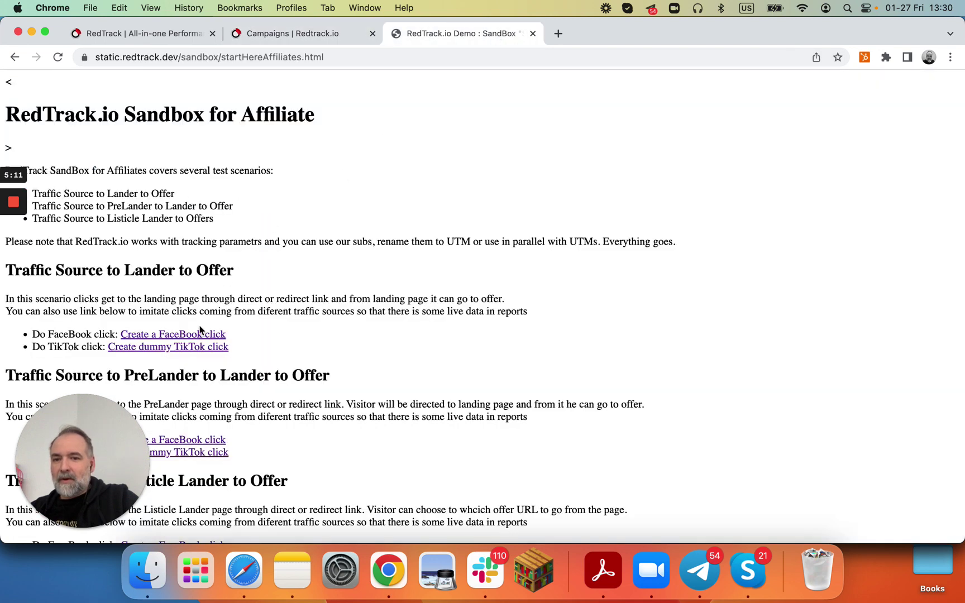
Send another dummy TikTok click to the yellow offer and record a Thank you conversion.
click(186, 347)
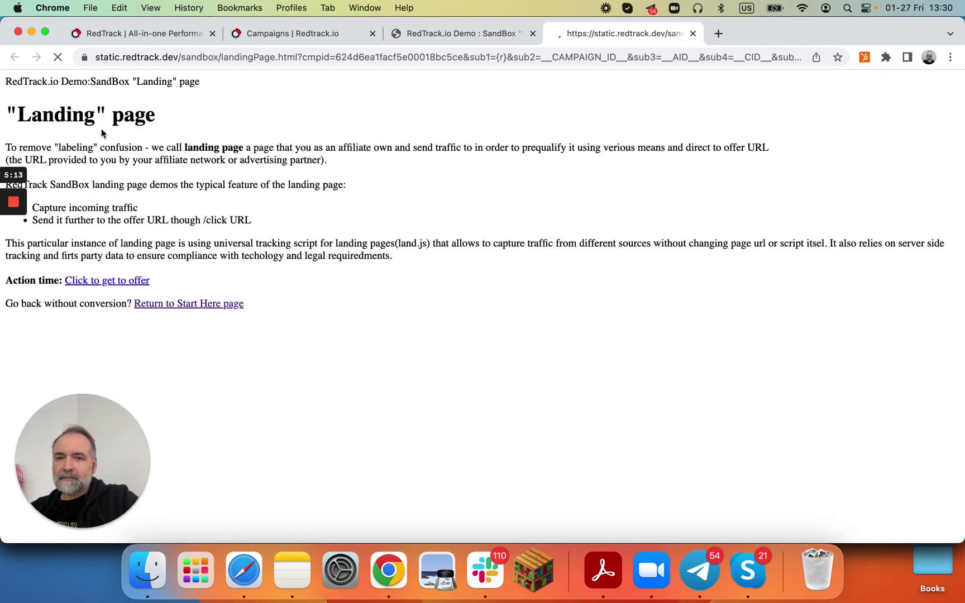
click(112, 281)
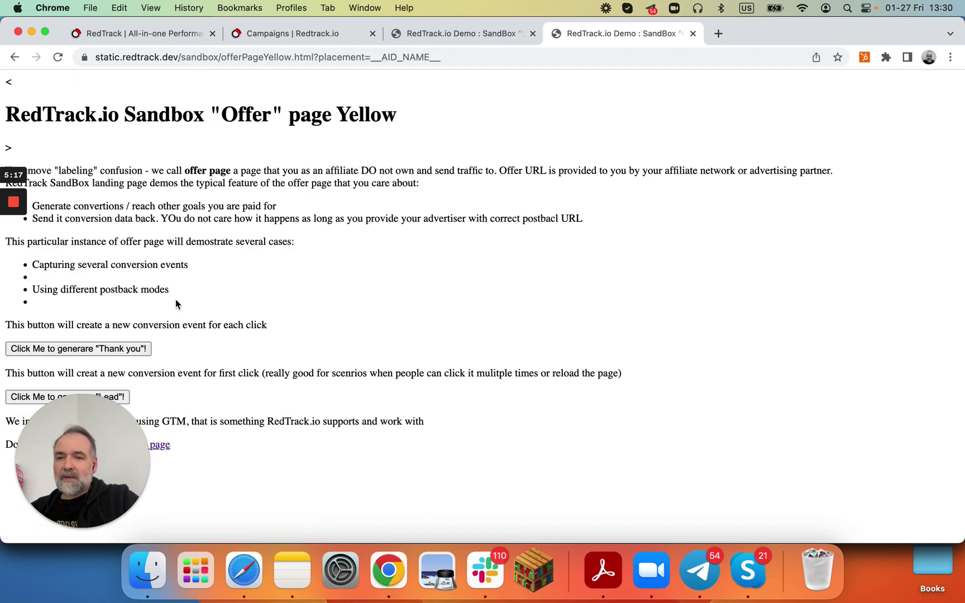
click(130, 350)
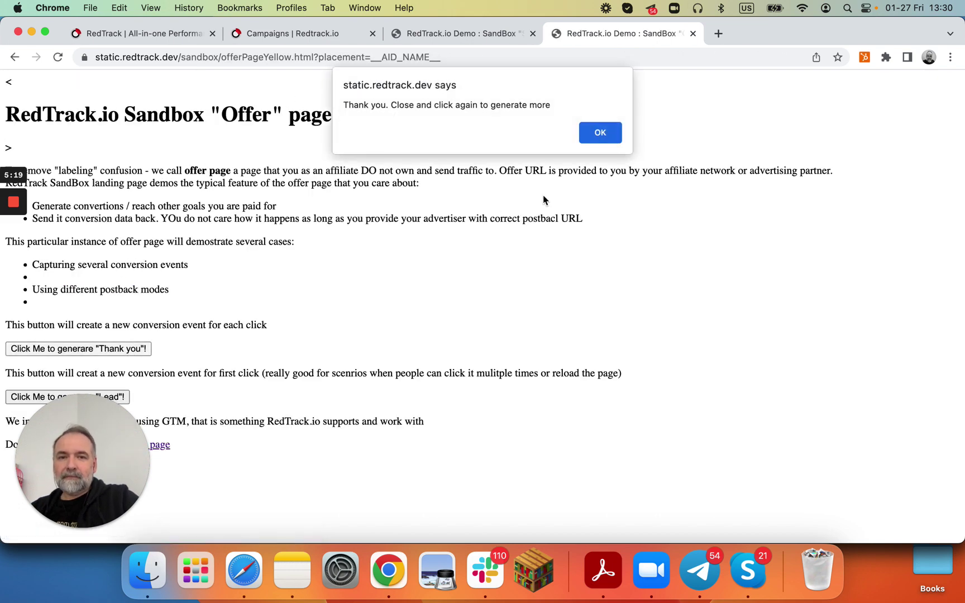
click(600, 134)
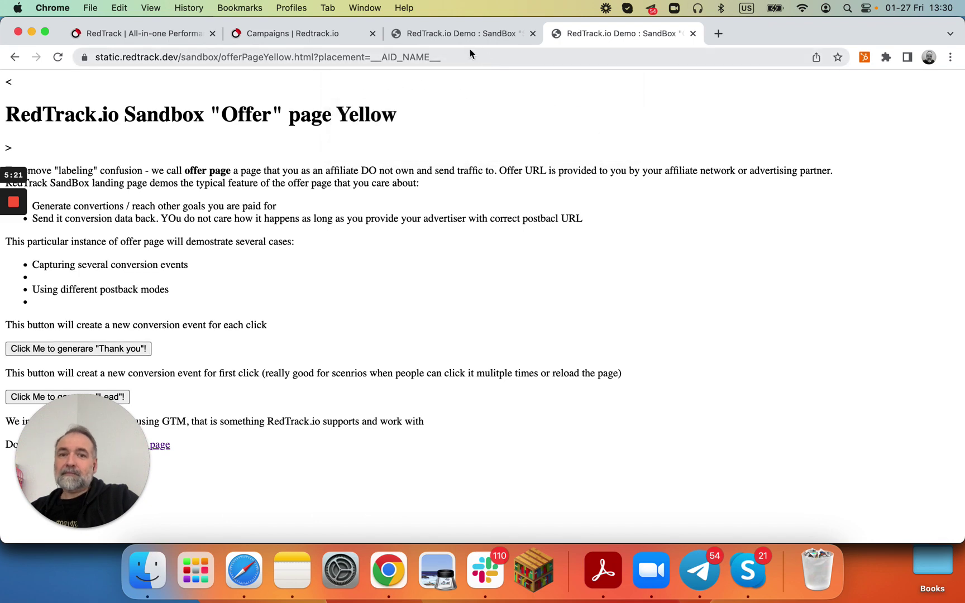
click(305, 37)
Refresh campaign stats, then select campaign 012 TikTok for Landing to Offer and open its report.
click(519, 174)
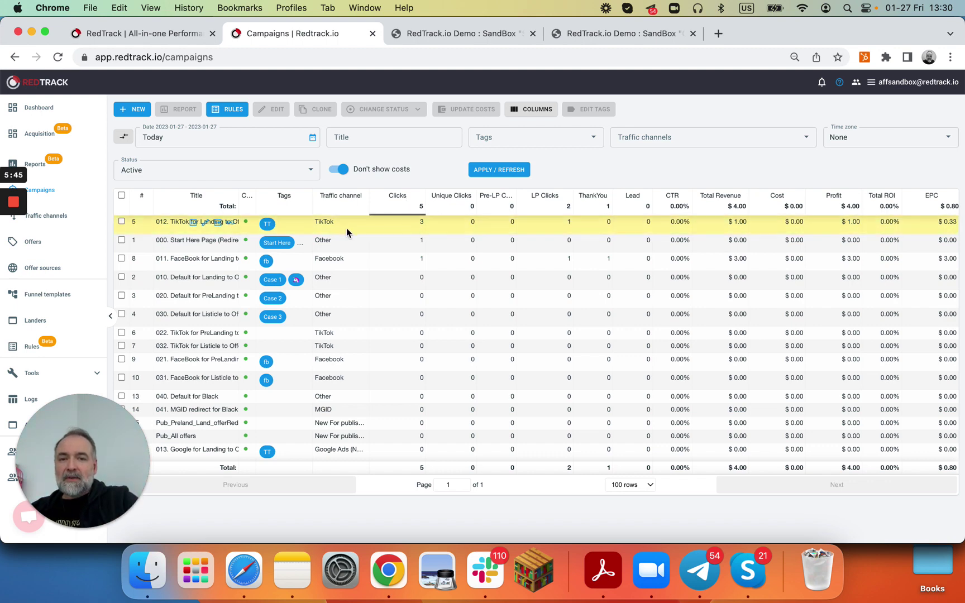
click(217, 222)
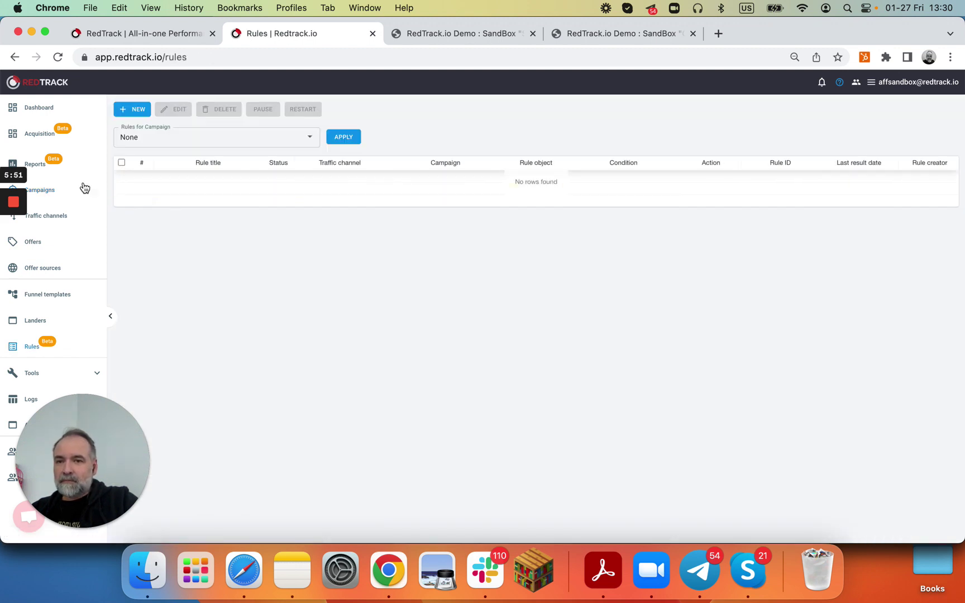
click(56, 193)
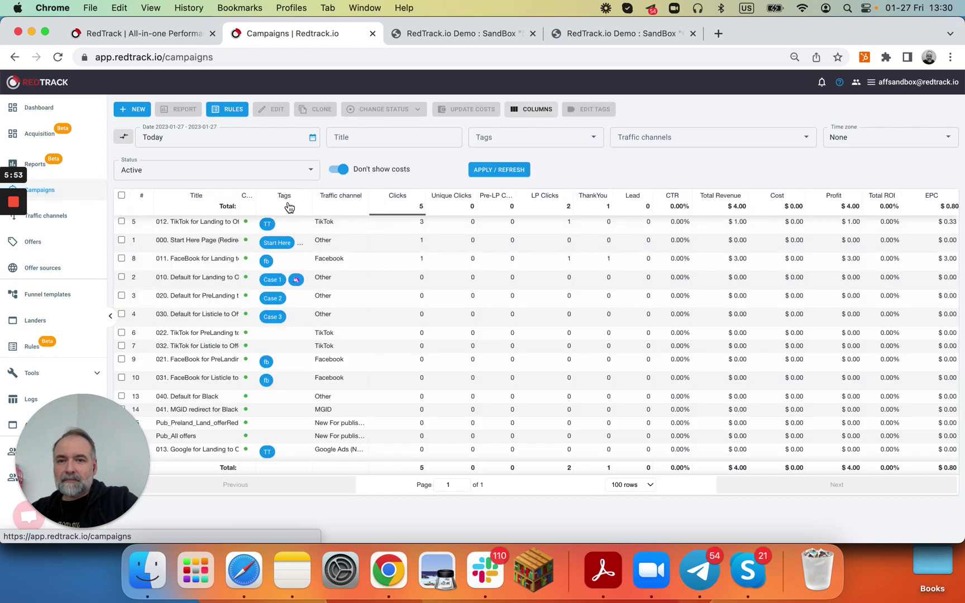
click(122, 222)
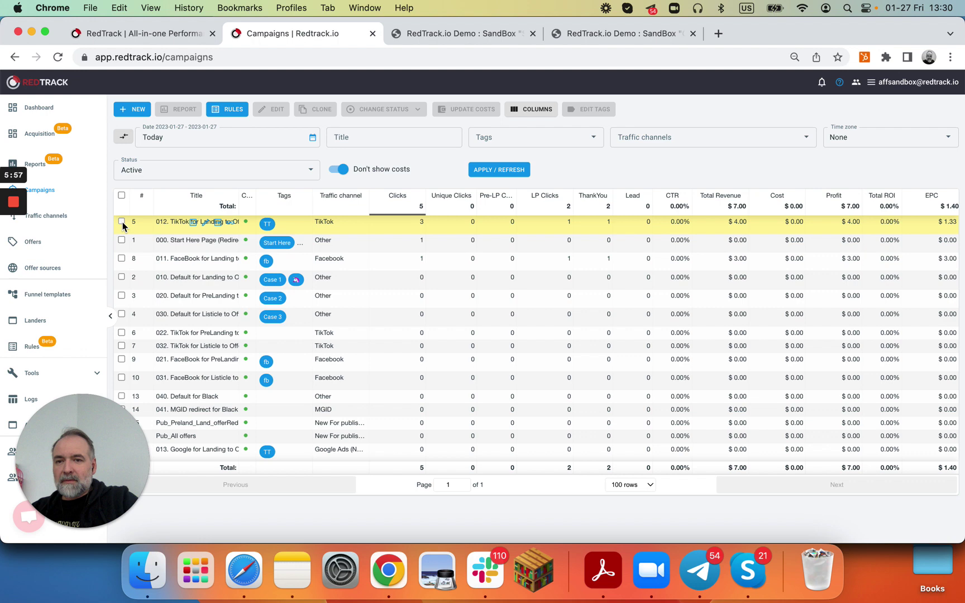
click(183, 112)
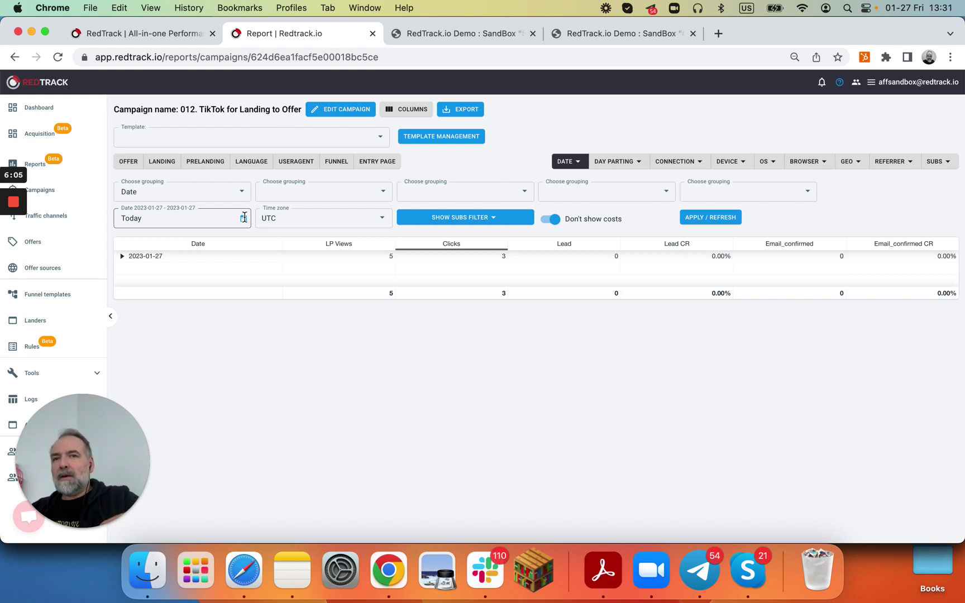
Check the report's date range and group it by Sub6: Campaign Name.
click(245, 220)
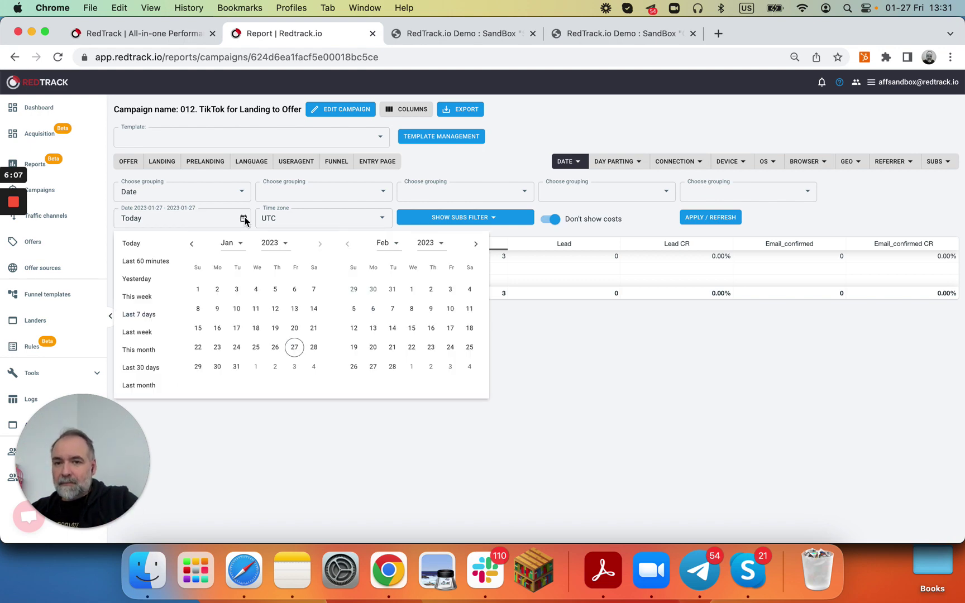
click(242, 192)
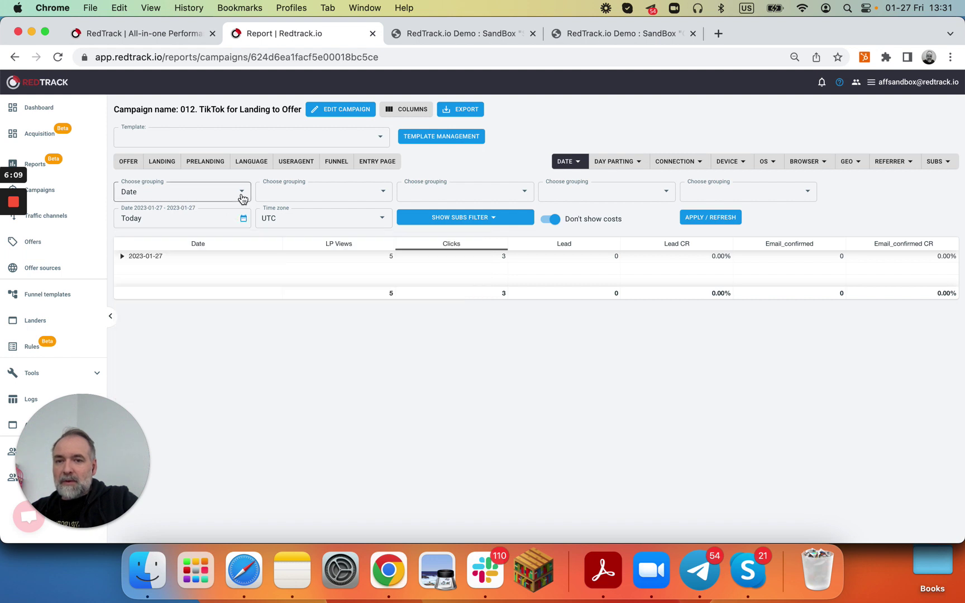
click(242, 192)
scroll(200, 353, down, 10)
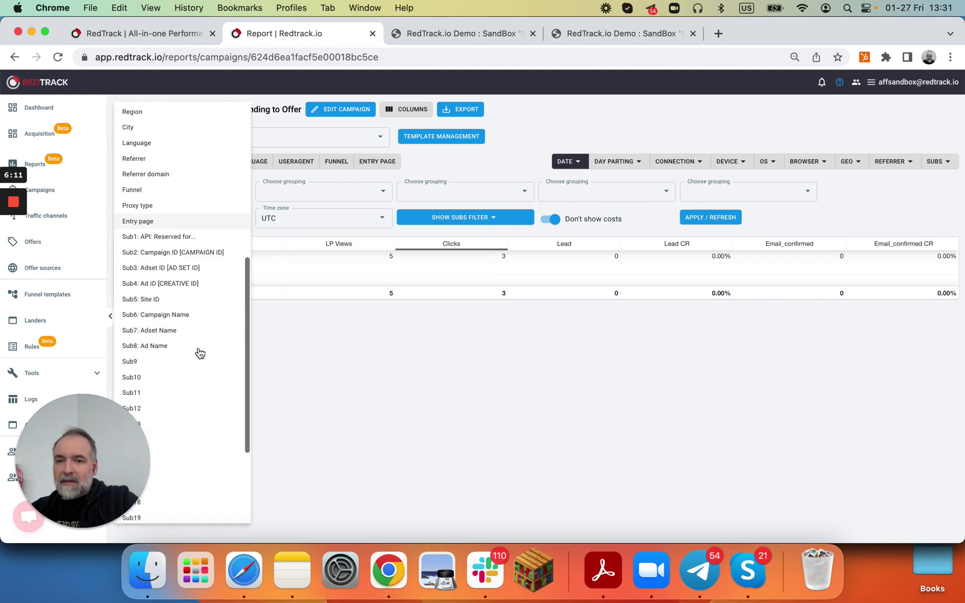
scroll(183, 272, up, 1)
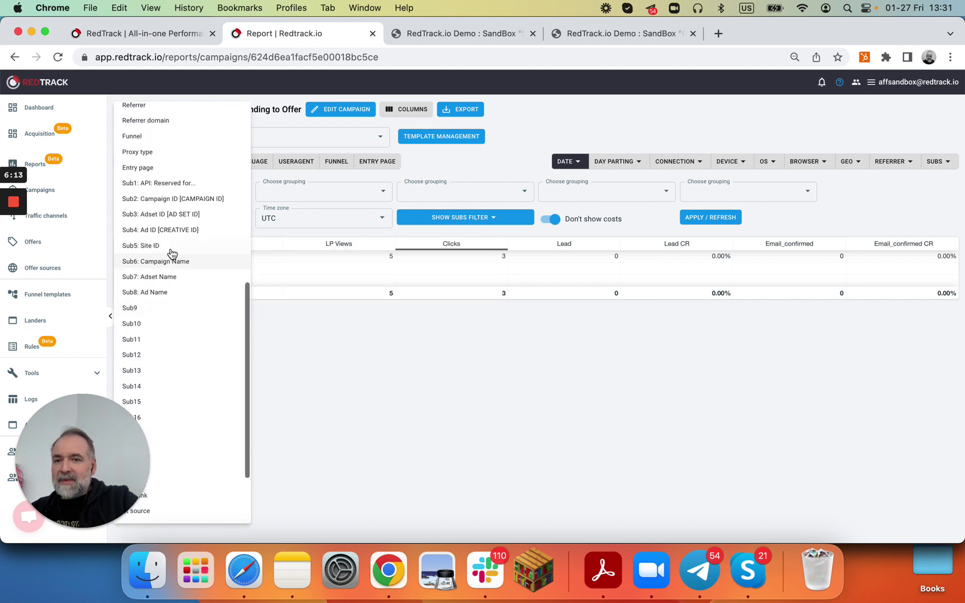
click(171, 264)
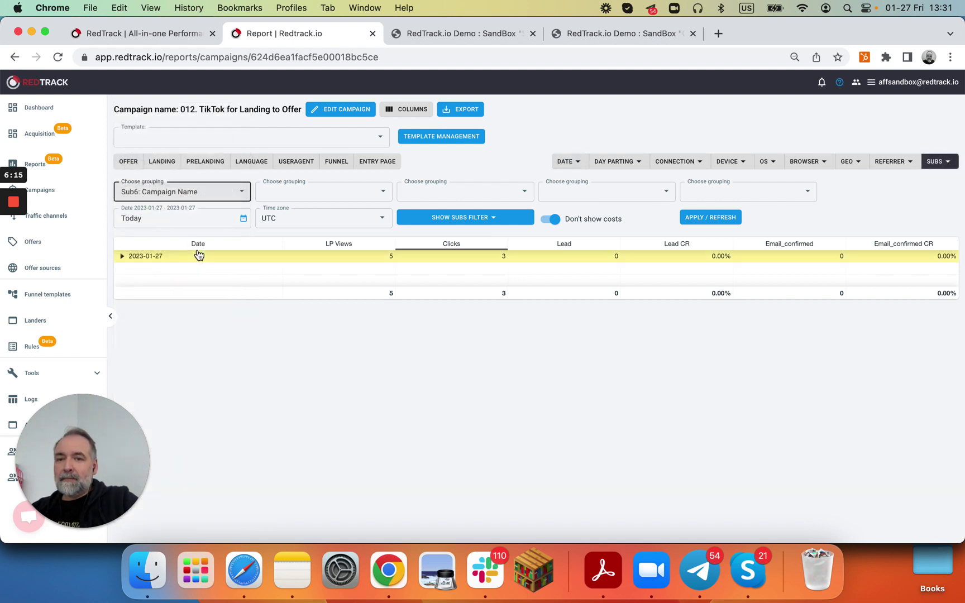
click(710, 218)
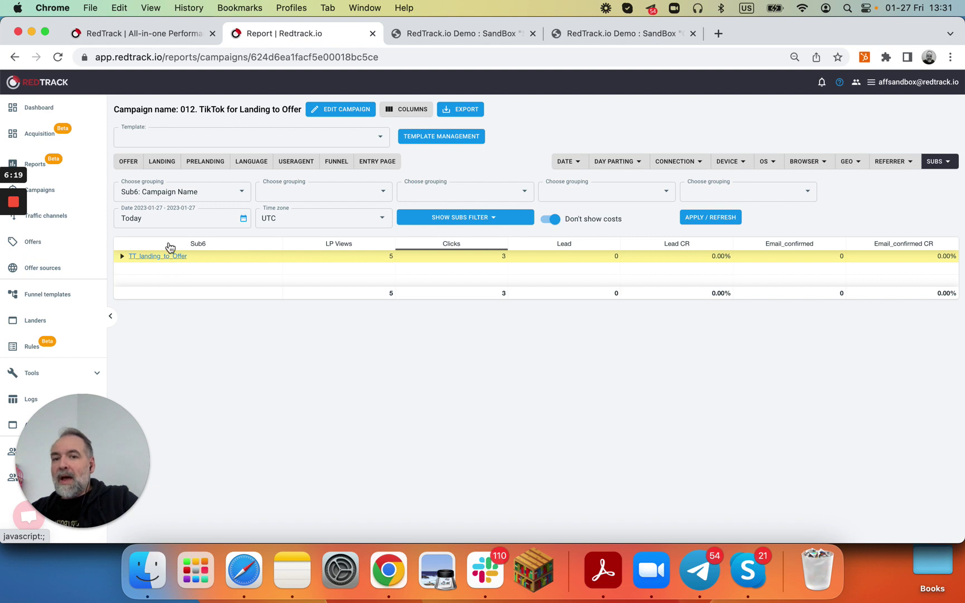
Regroup the report by Rt campaign to show TT_landing_to_Offer, then view the yellow offer page.
click(237, 194)
scroll(194, 365, down, 3)
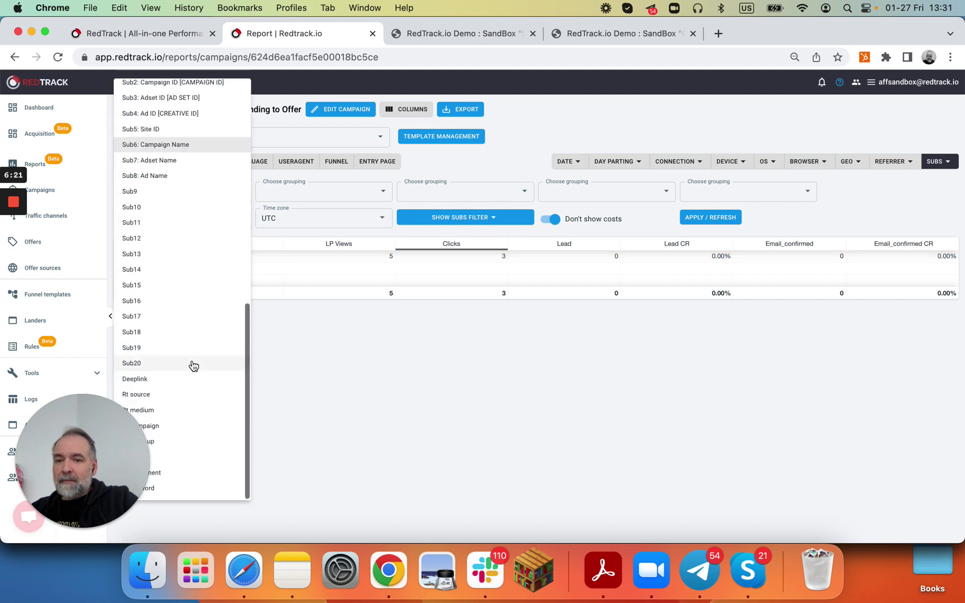
click(192, 426)
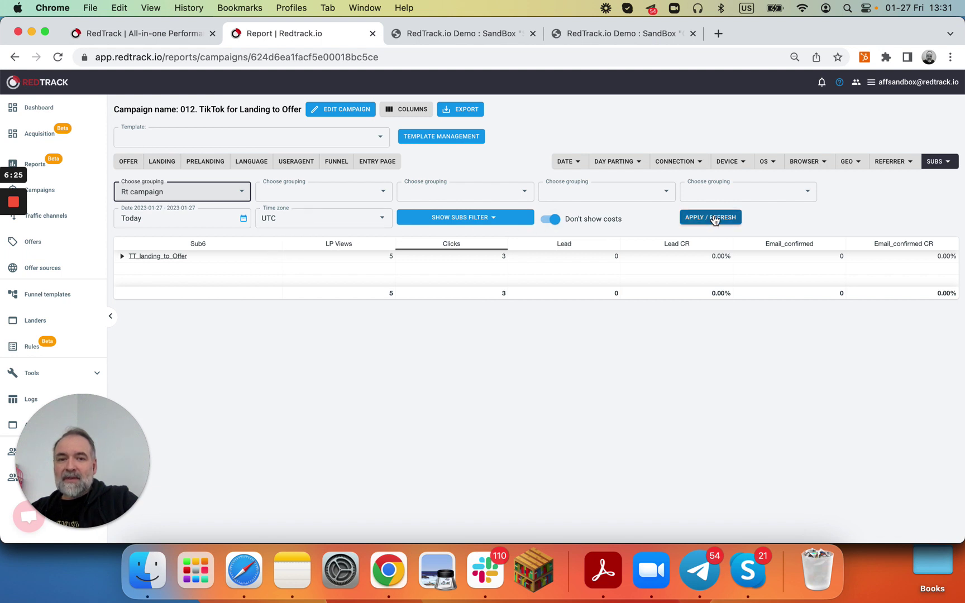
click(716, 218)
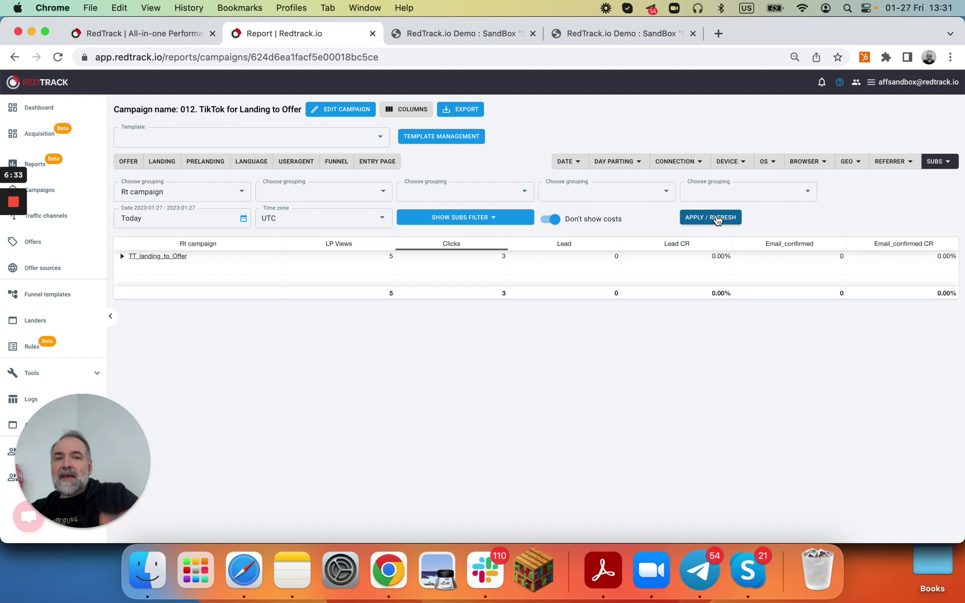
click(638, 40)
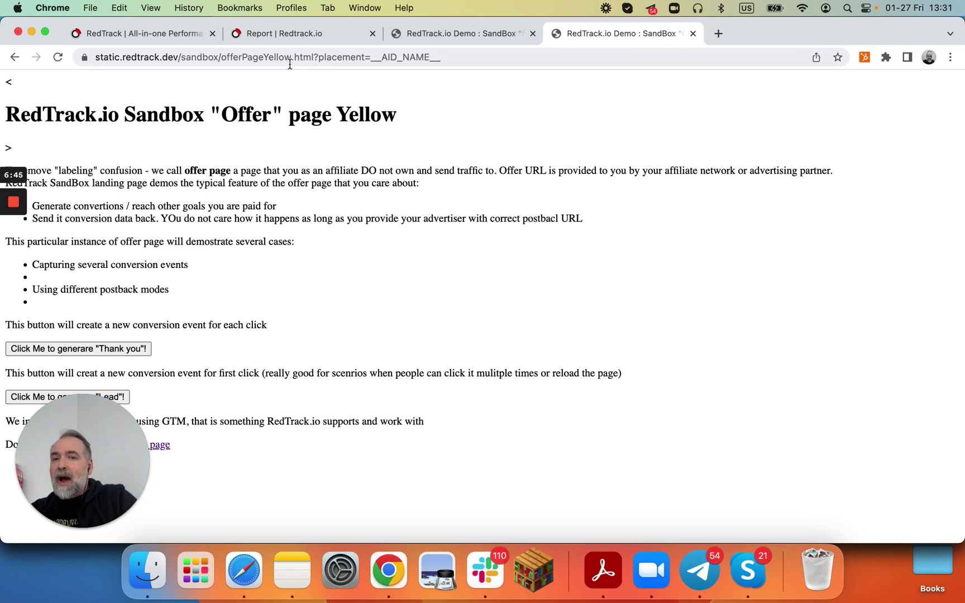
Open Acquisition, filter by offer 011. offerPageYellow.html, and break traffic down by RT campaign.
click(307, 35)
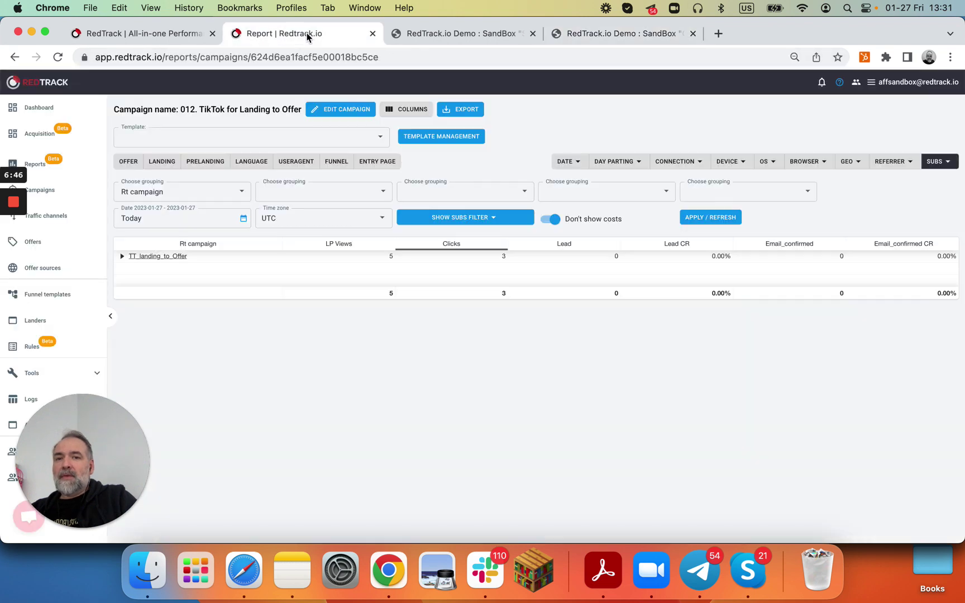
click(32, 137)
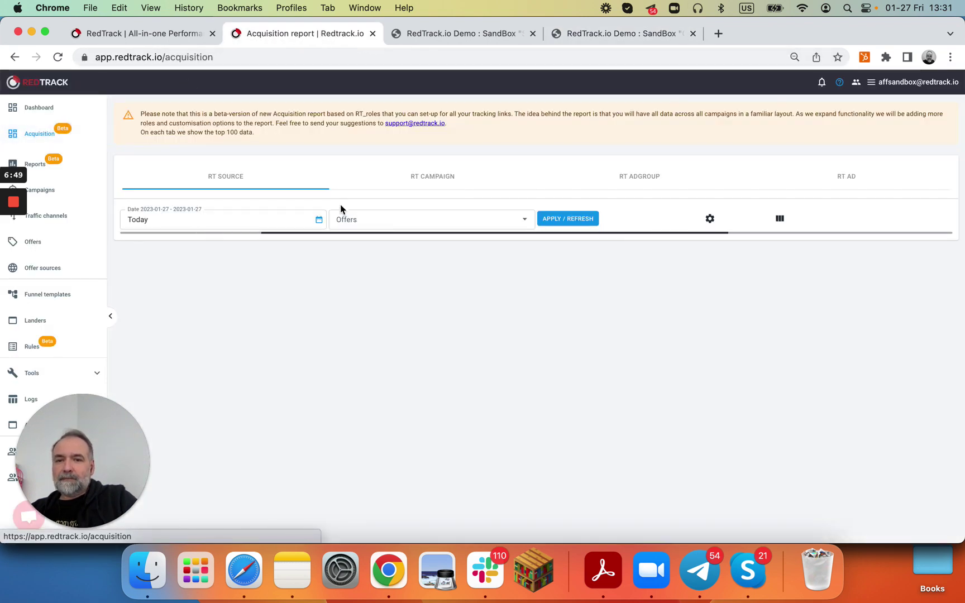
click(467, 219)
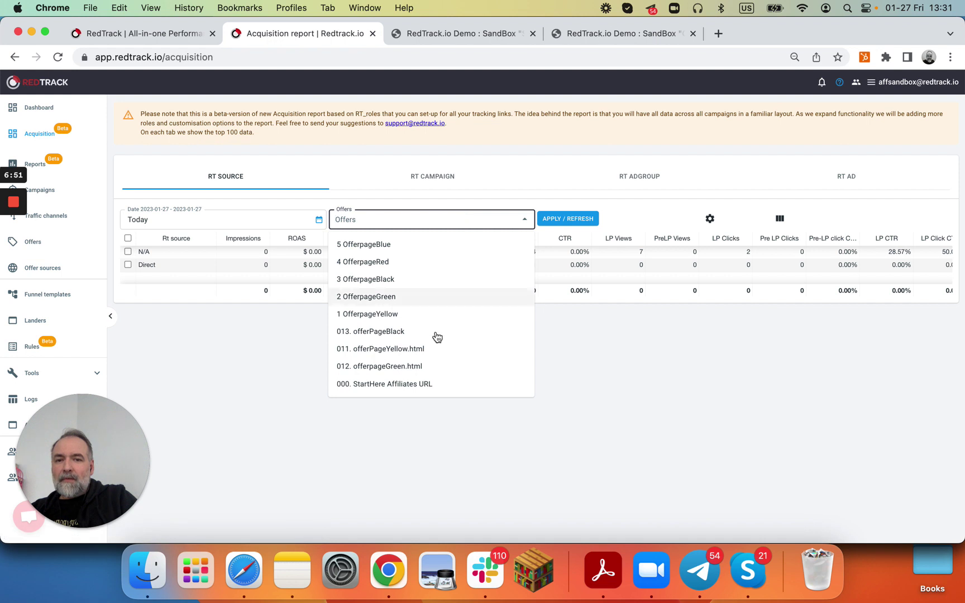
click(427, 351)
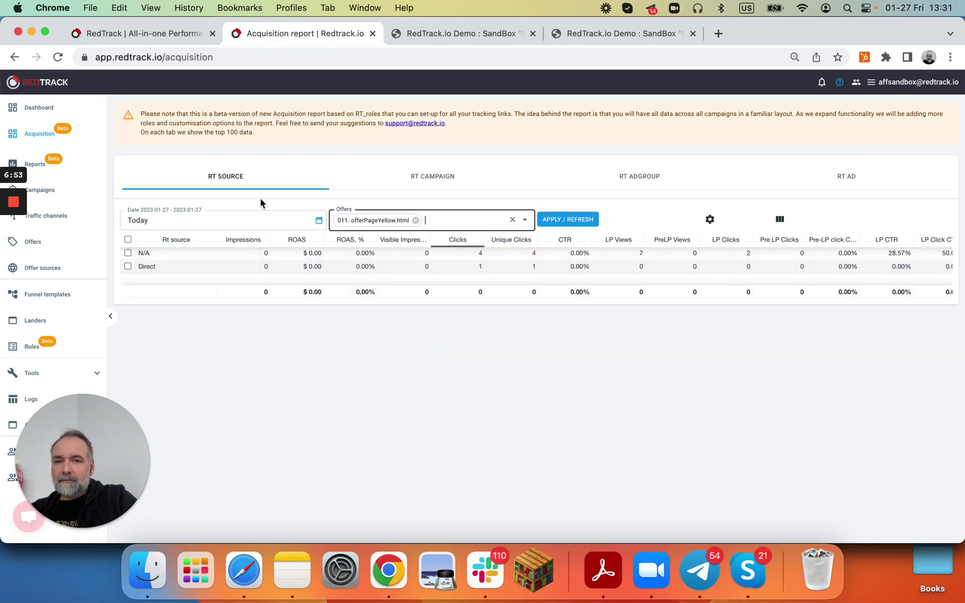
click(567, 219)
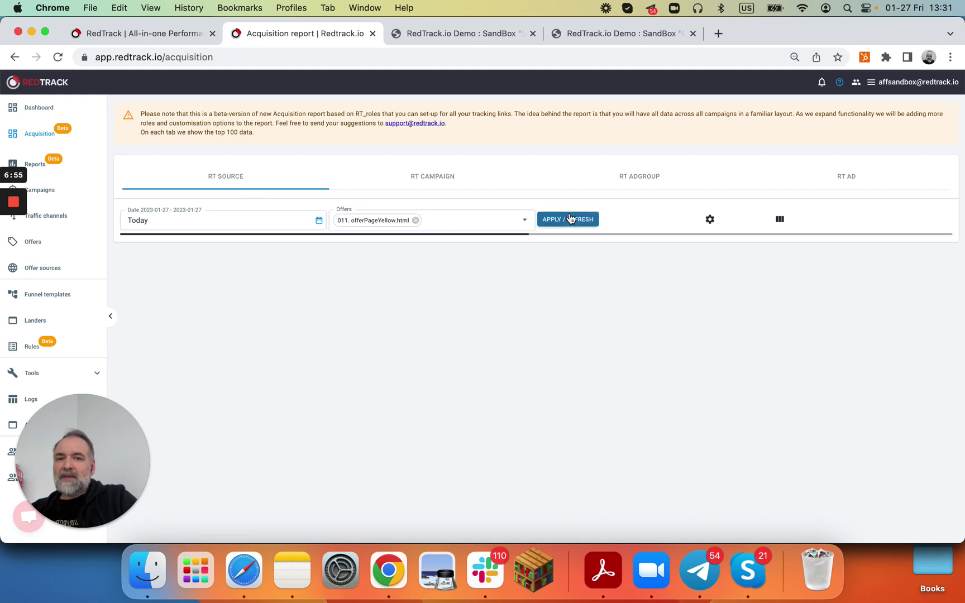
click(437, 179)
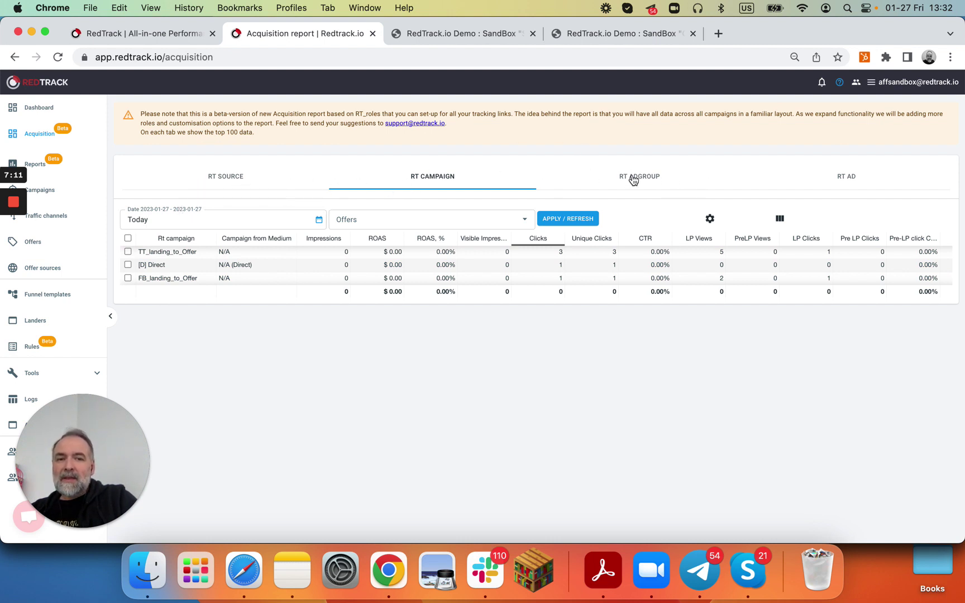
Filter the campaign report to offer 011. offerPageYellow.html, leaving FB_landing_to_Offer, then go to Offers.
click(129, 252)
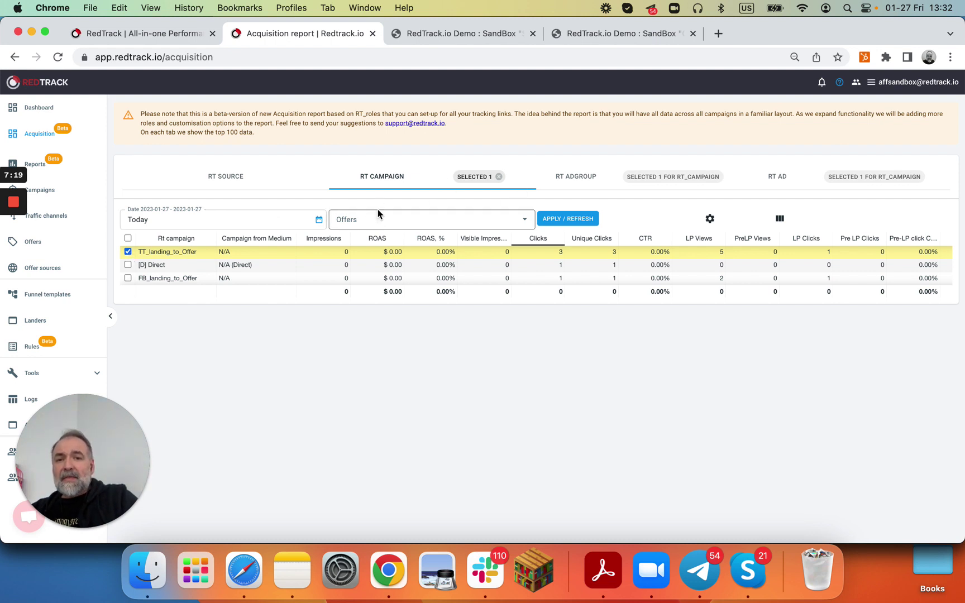
click(464, 217)
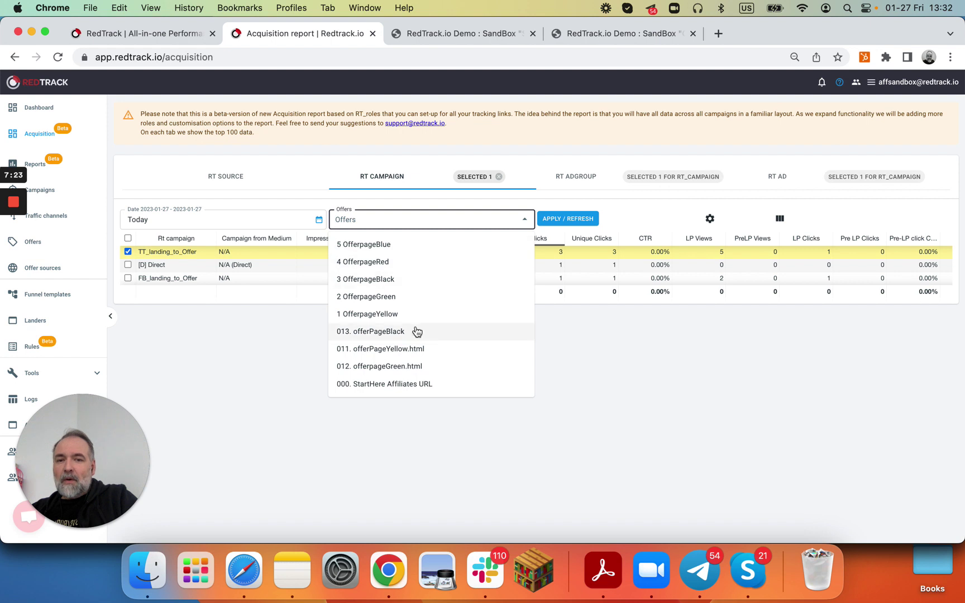
click(414, 350)
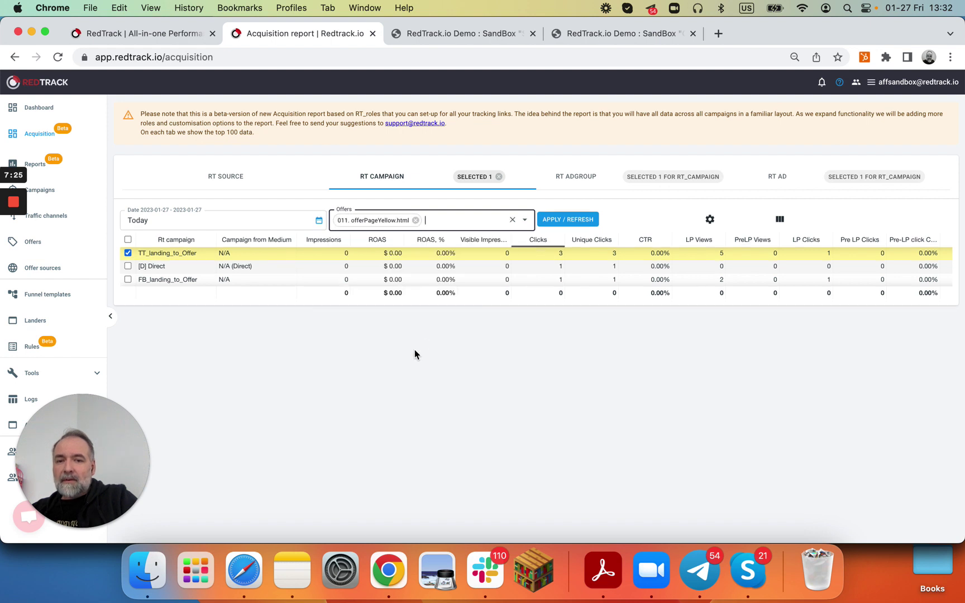
click(583, 218)
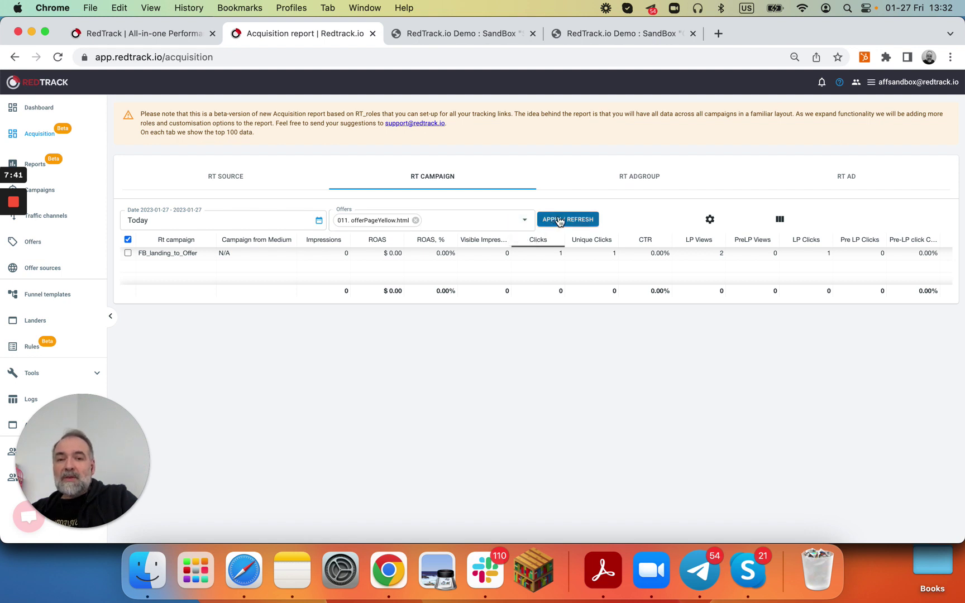
click(35, 251)
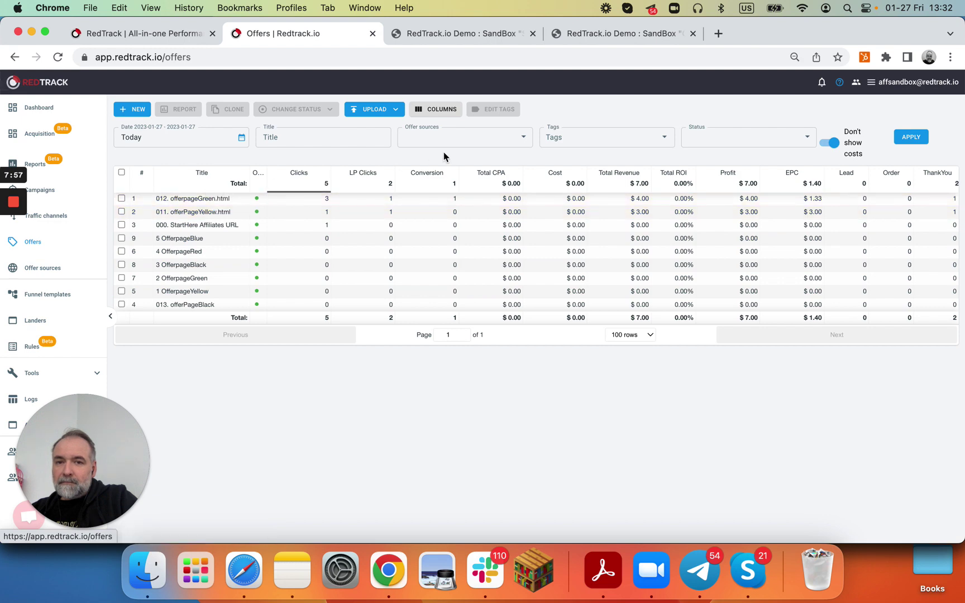
Refresh the Offers list and open the date-grouped report for 011. offerPageYellow.html.
click(911, 141)
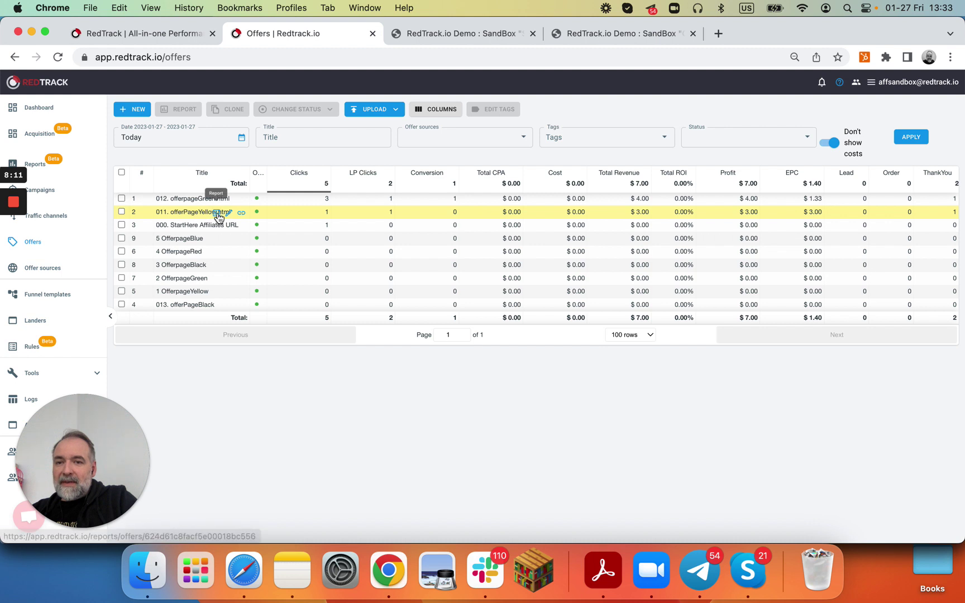
click(217, 214)
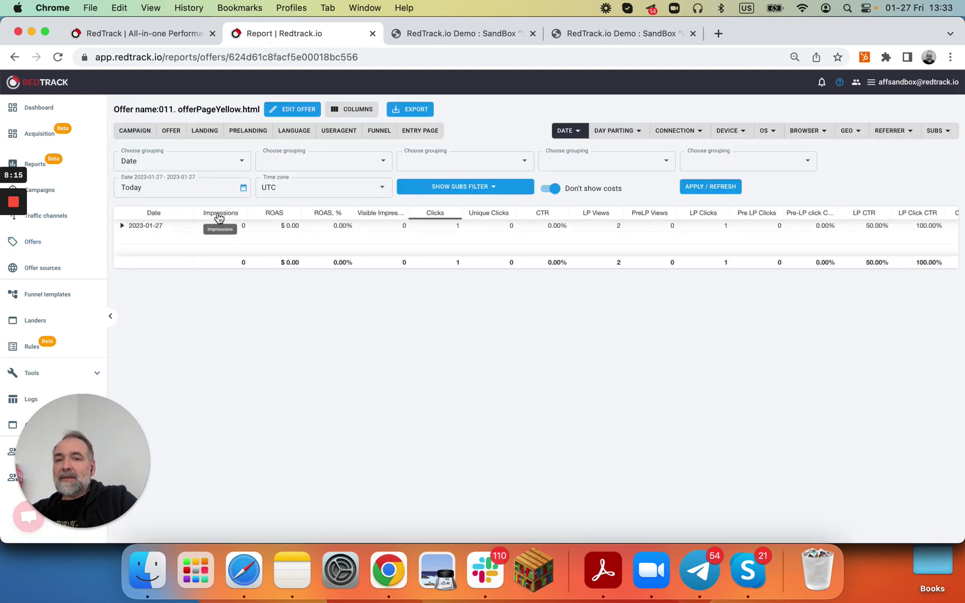
click(231, 160)
Set the report's first grouping to Campaign.
scroll(200, 281, down, 5)
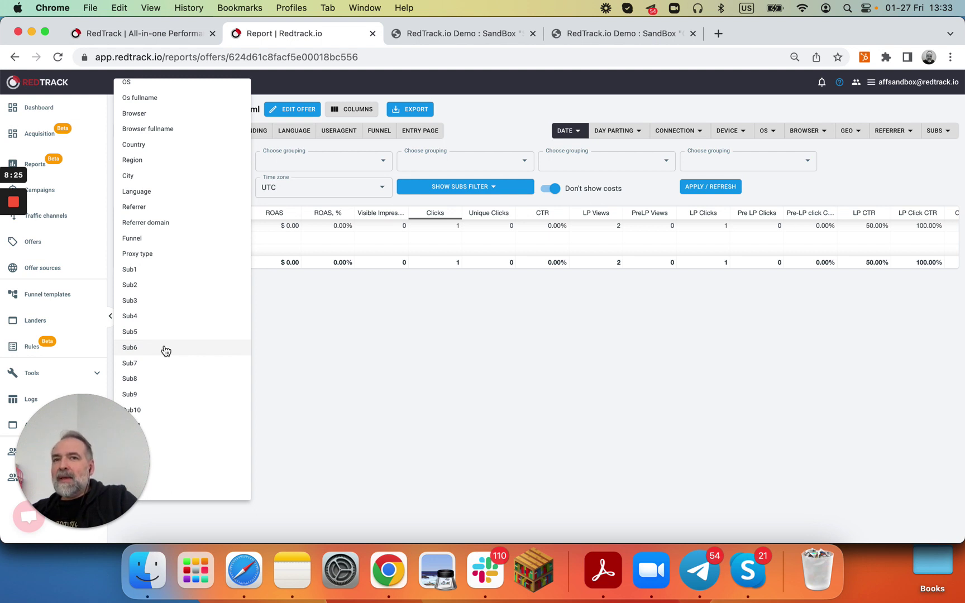
click(292, 310)
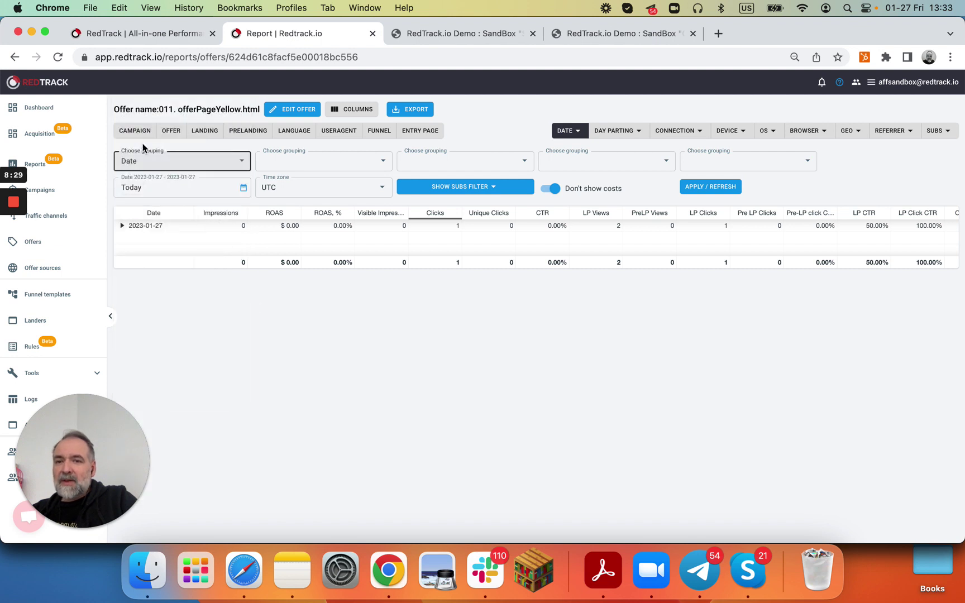
click(172, 158)
scroll(184, 277, down, 4)
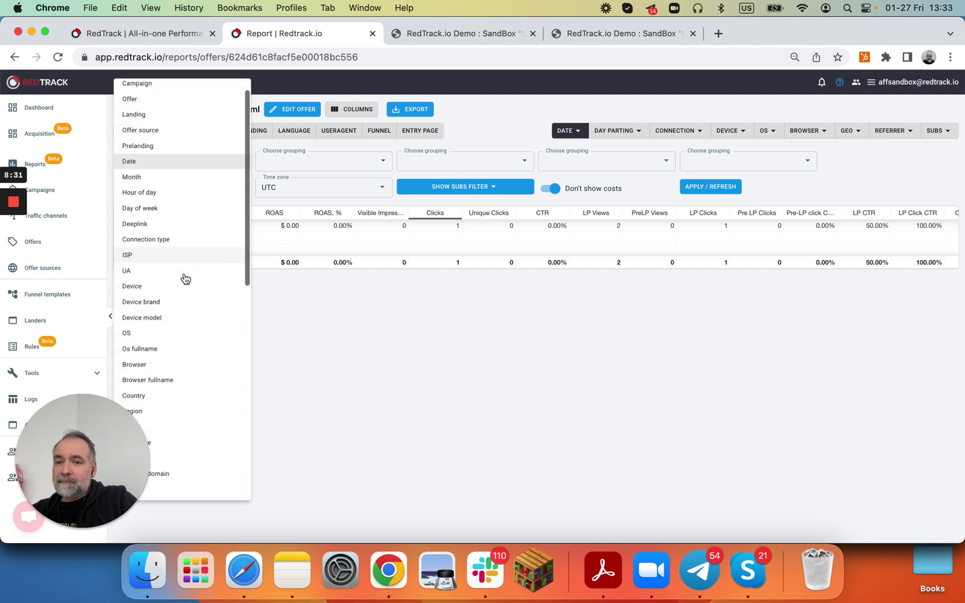
scroll(185, 277, up, 3)
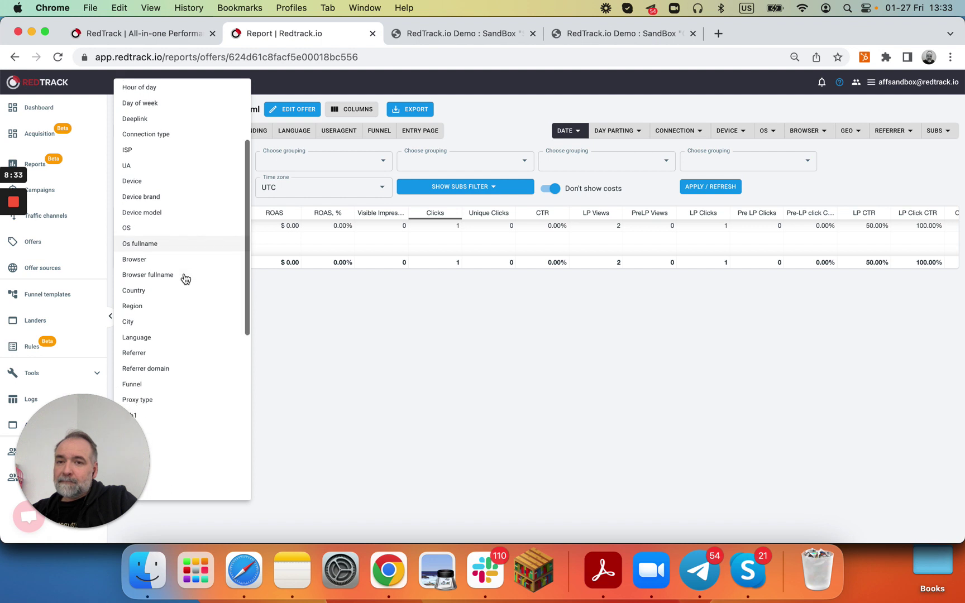
scroll(170, 215, up, 4)
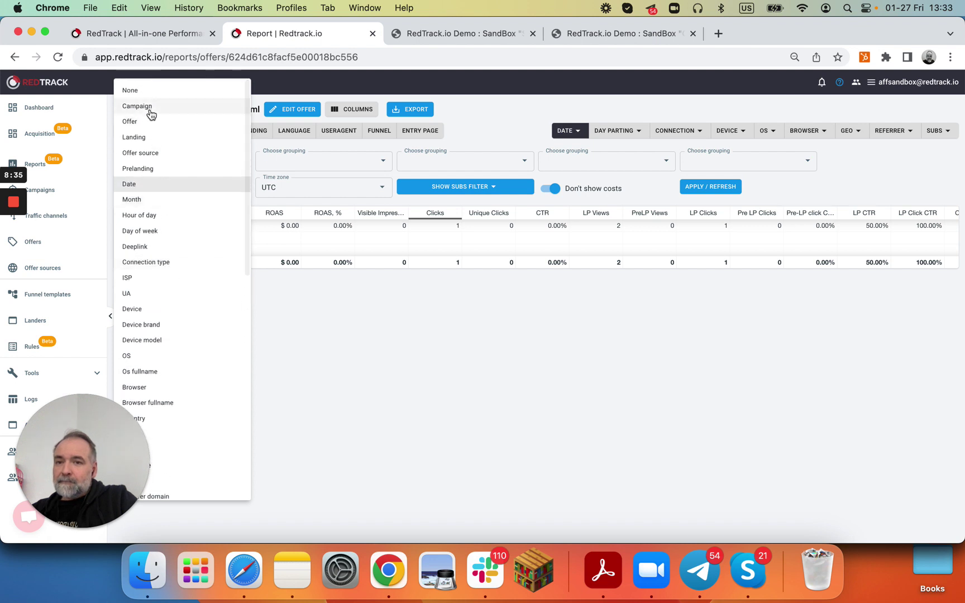
click(150, 112)
Add Rt campaign as the second grouping, apply it, and expand the campaign row.
click(304, 162)
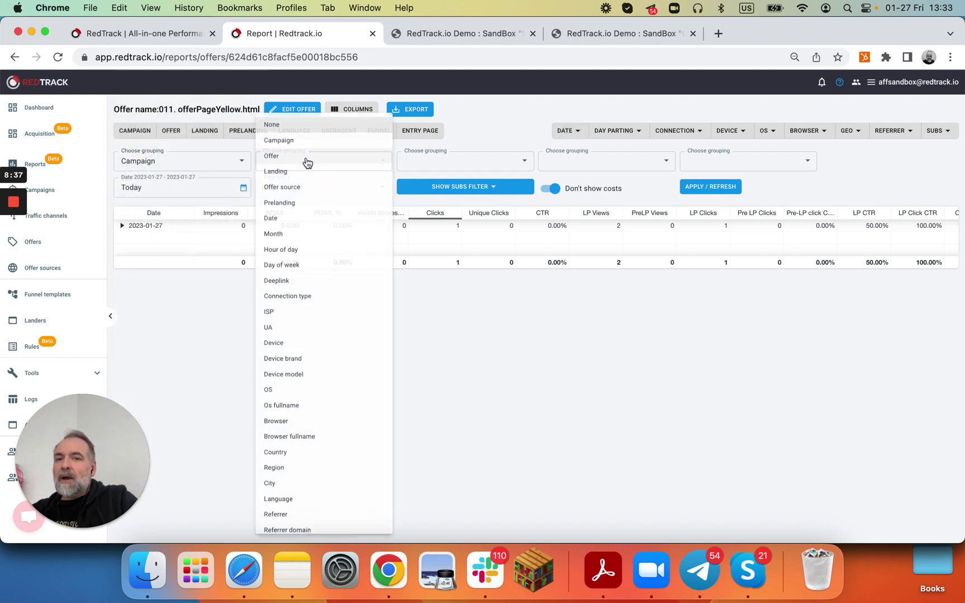
scroll(332, 334, down, 3)
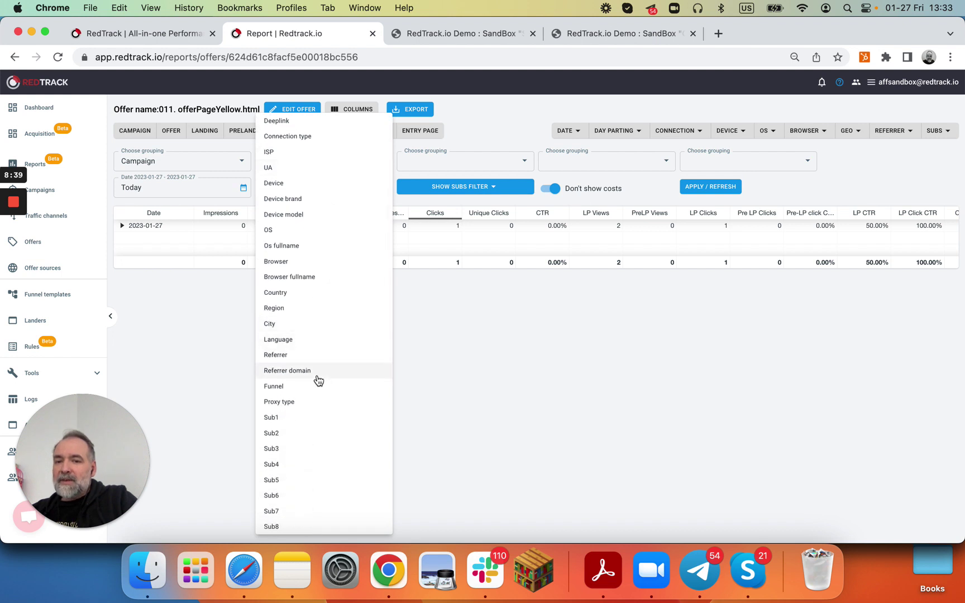
scroll(312, 399, down, 6)
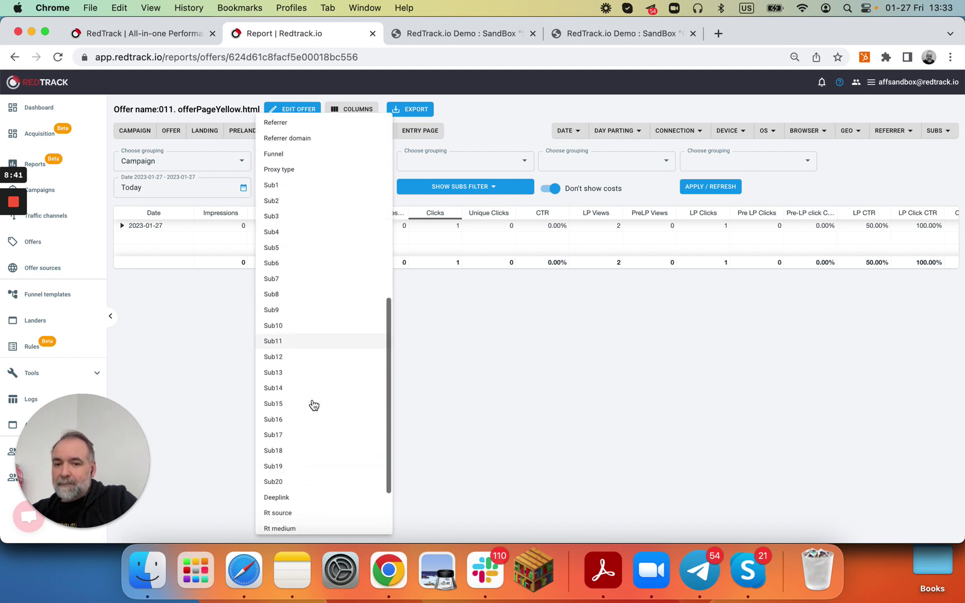
click(314, 464)
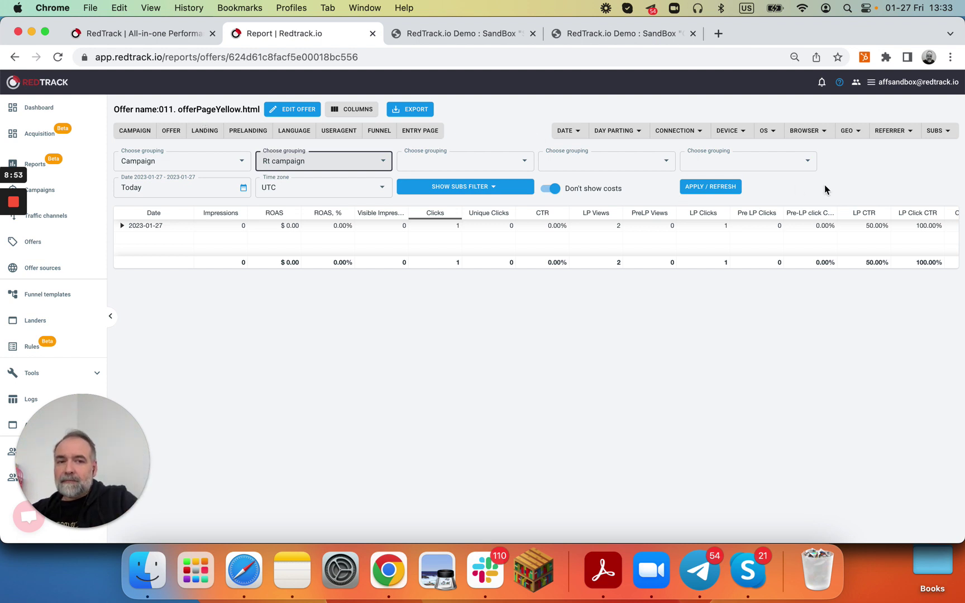
click(709, 188)
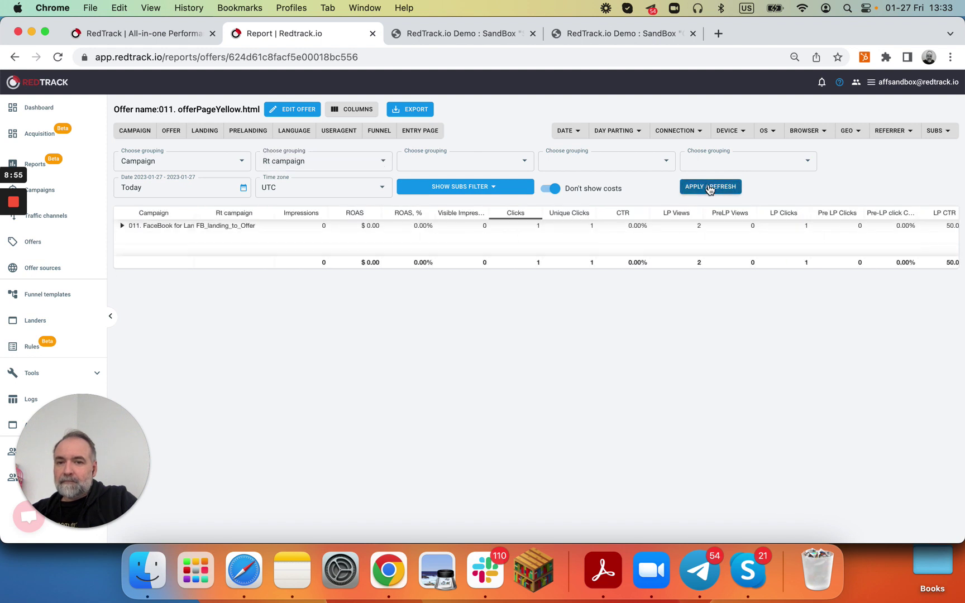
click(122, 226)
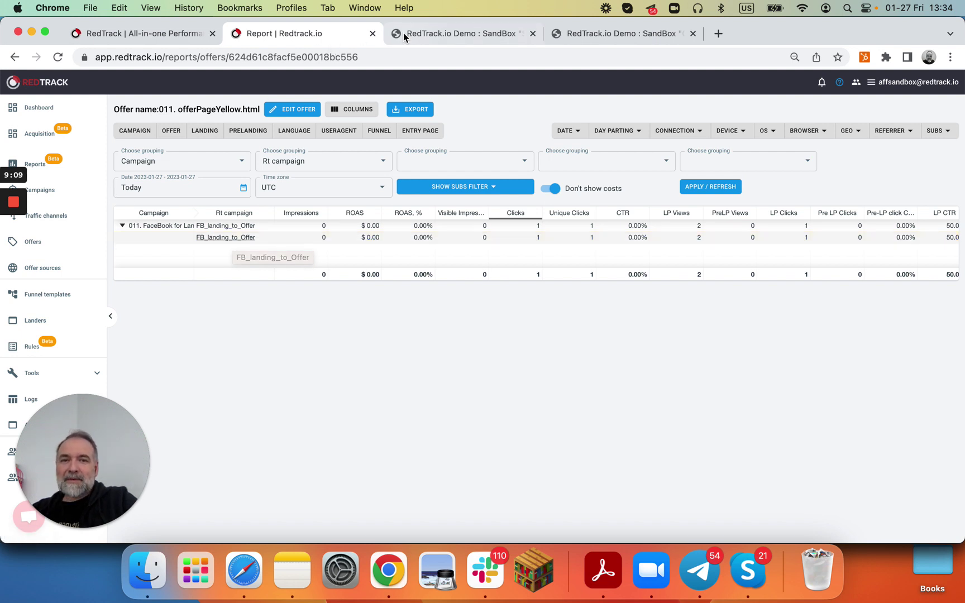
click(50, 192)
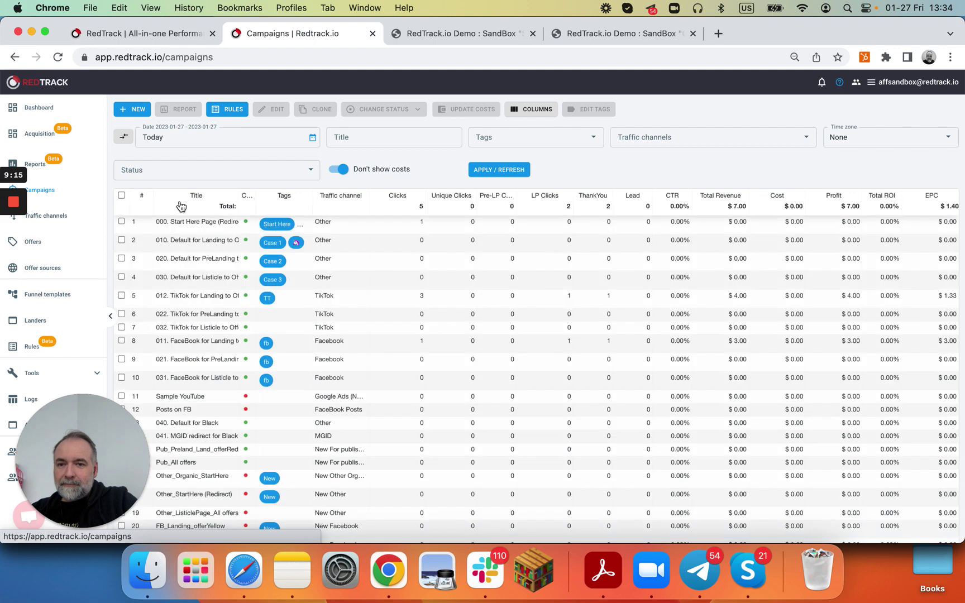
click(204, 263)
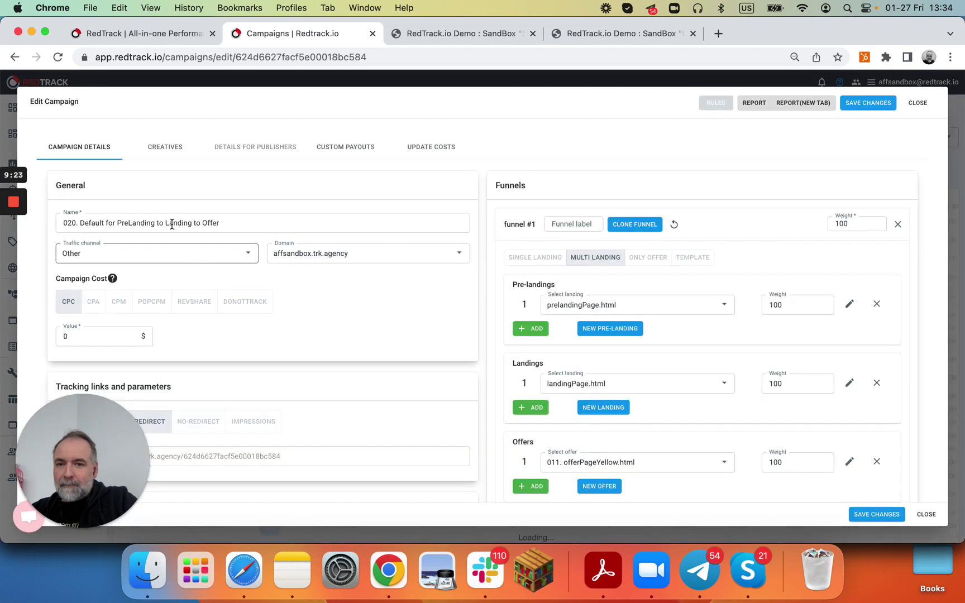
click(918, 105)
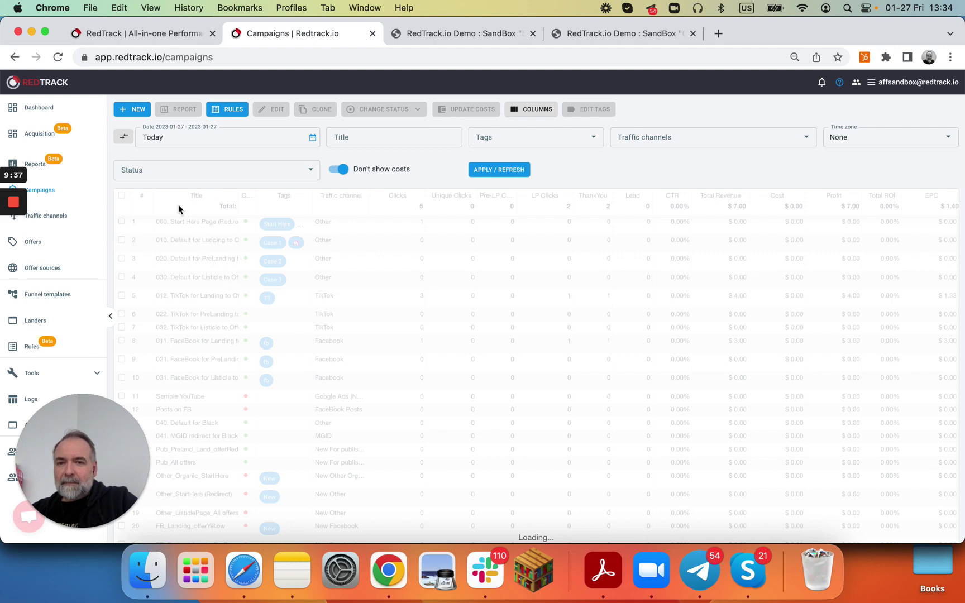
click(194, 200)
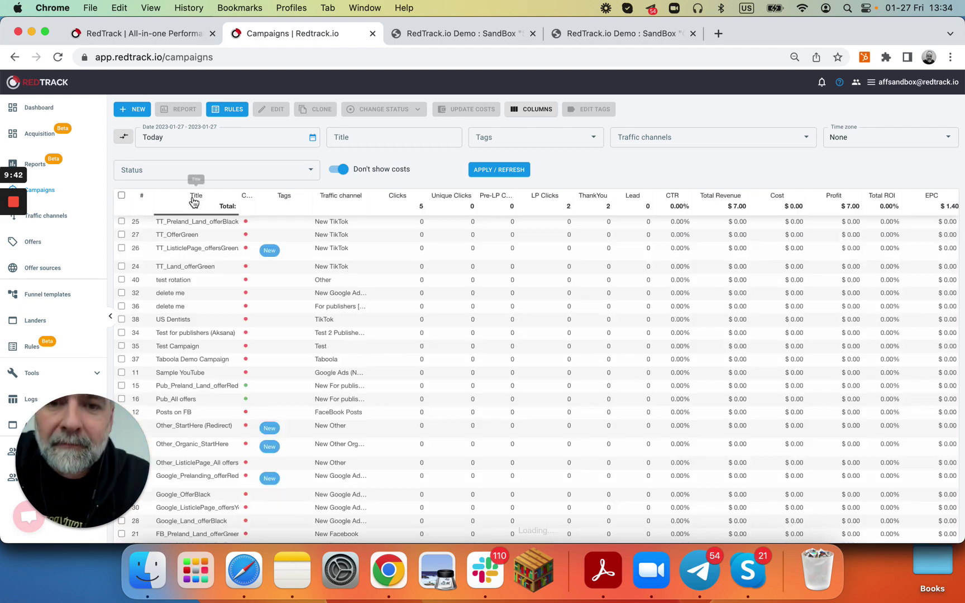
click(398, 214)
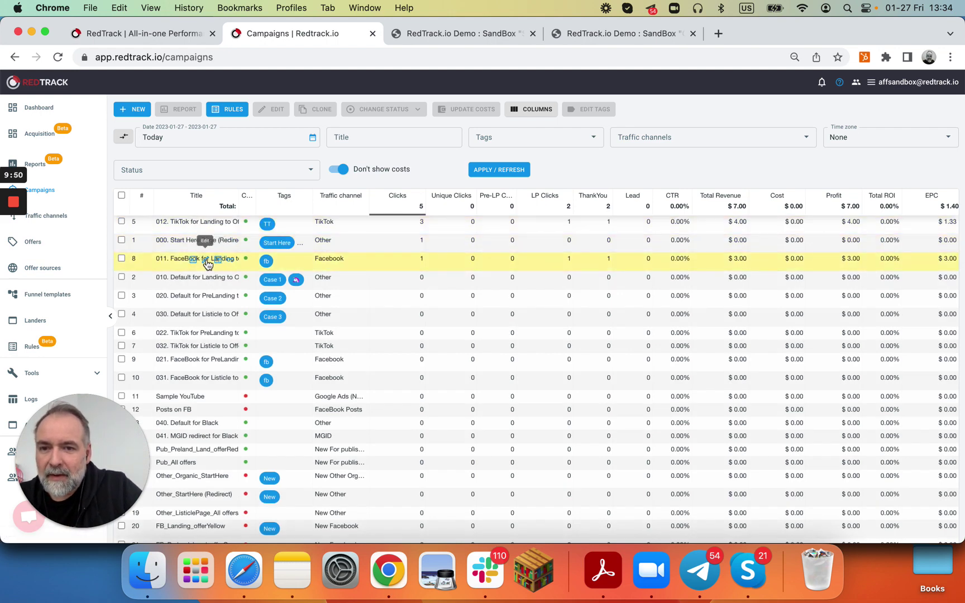
click(205, 259)
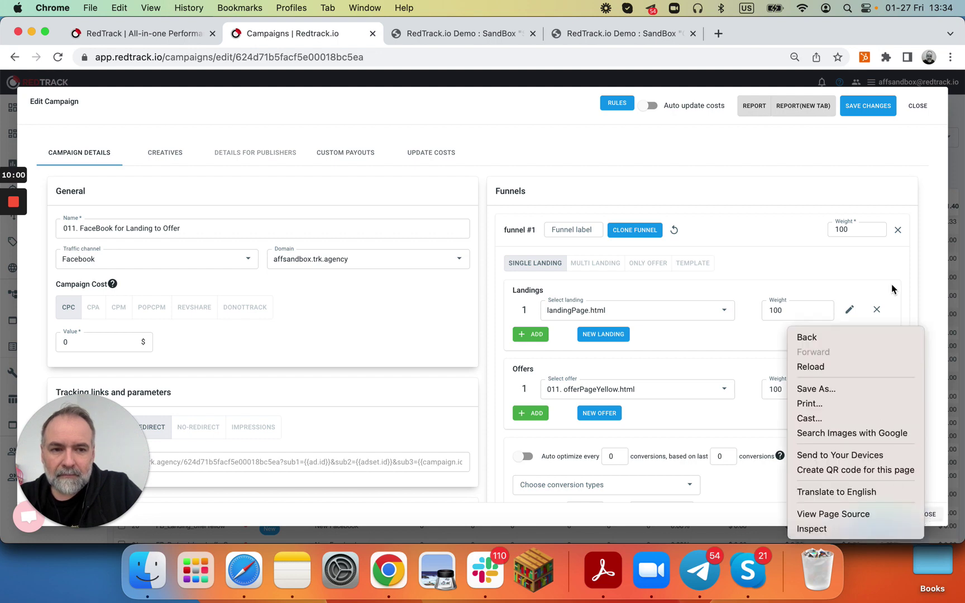
click(916, 303)
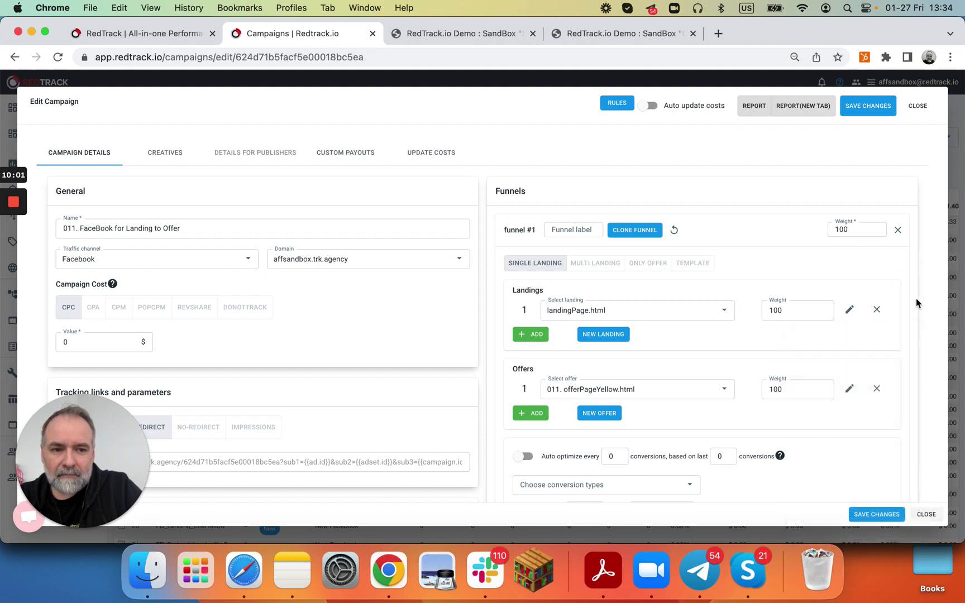
right_click(924, 519)
click(931, 519)
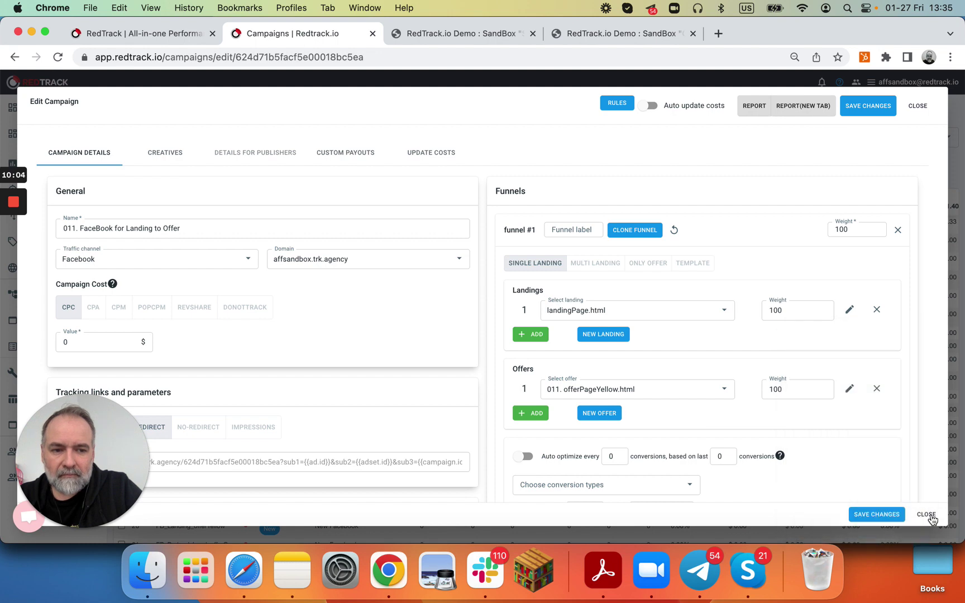
click(930, 515)
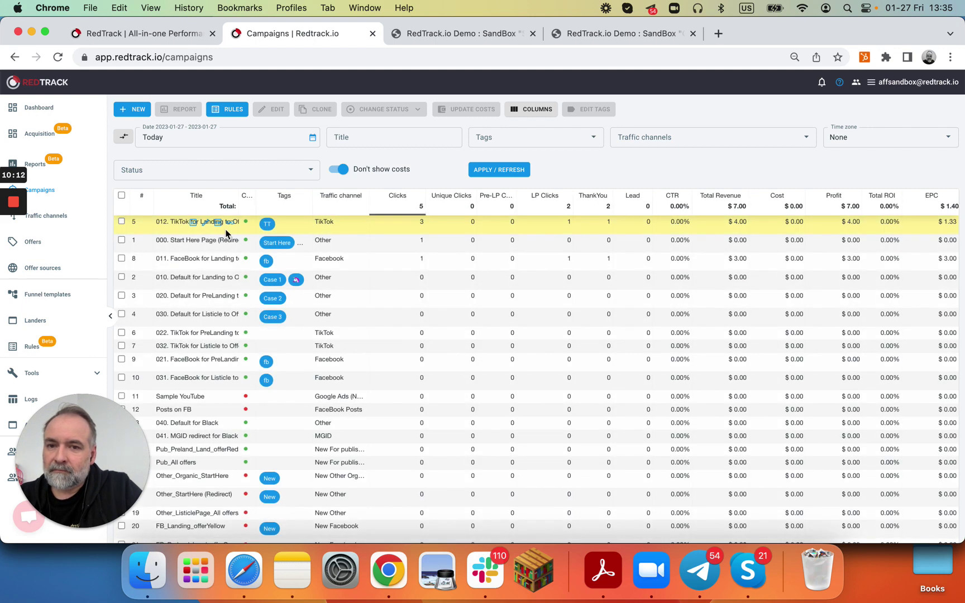
click(203, 223)
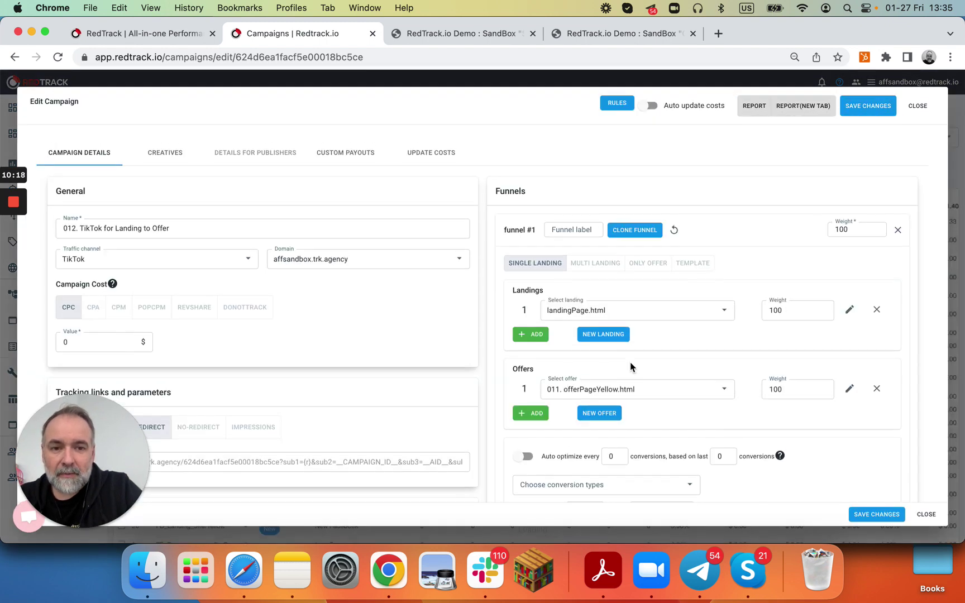
click(926, 514)
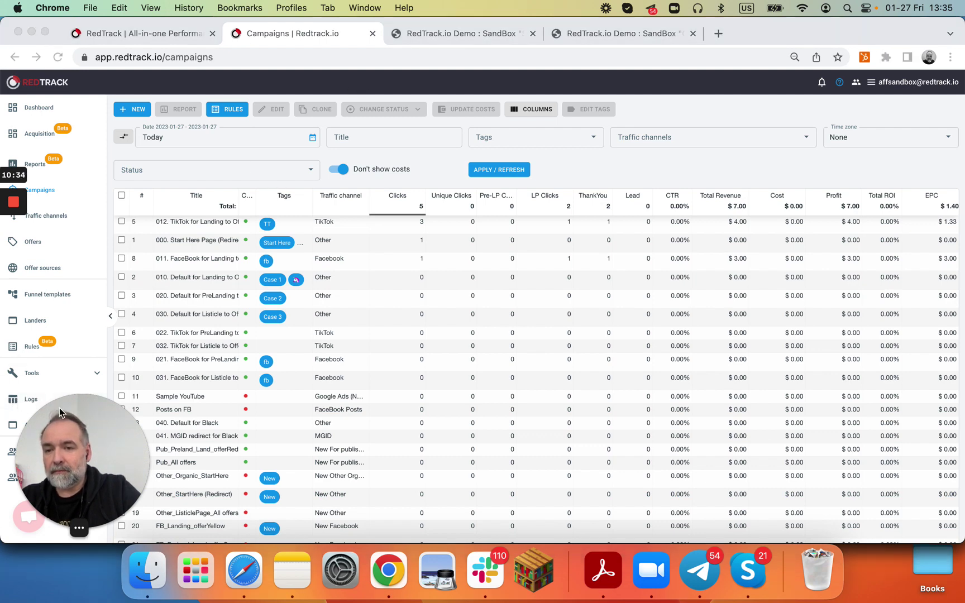
Open the Clicks log under Logs.
drag(60, 412, 59, 258)
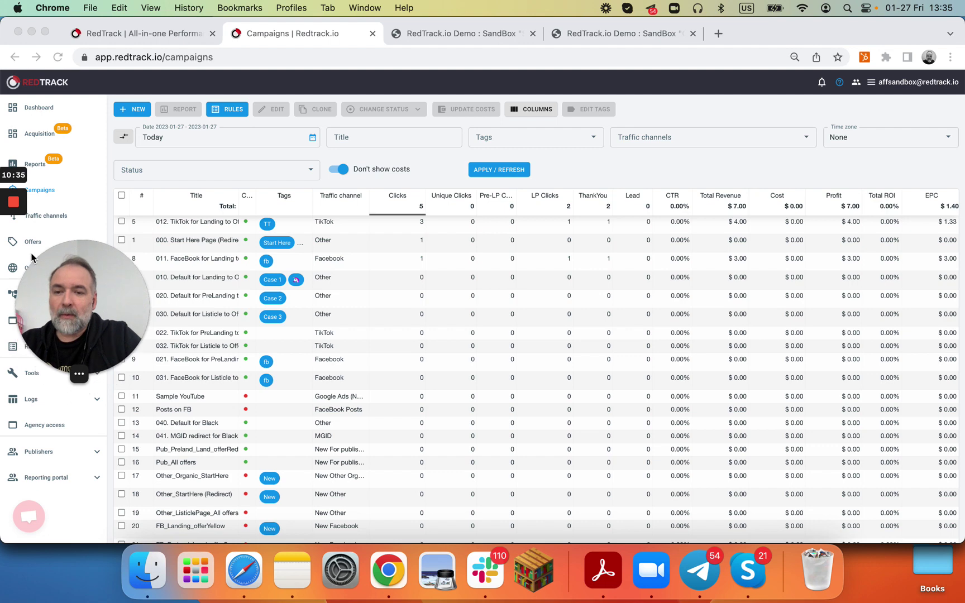
click(96, 400)
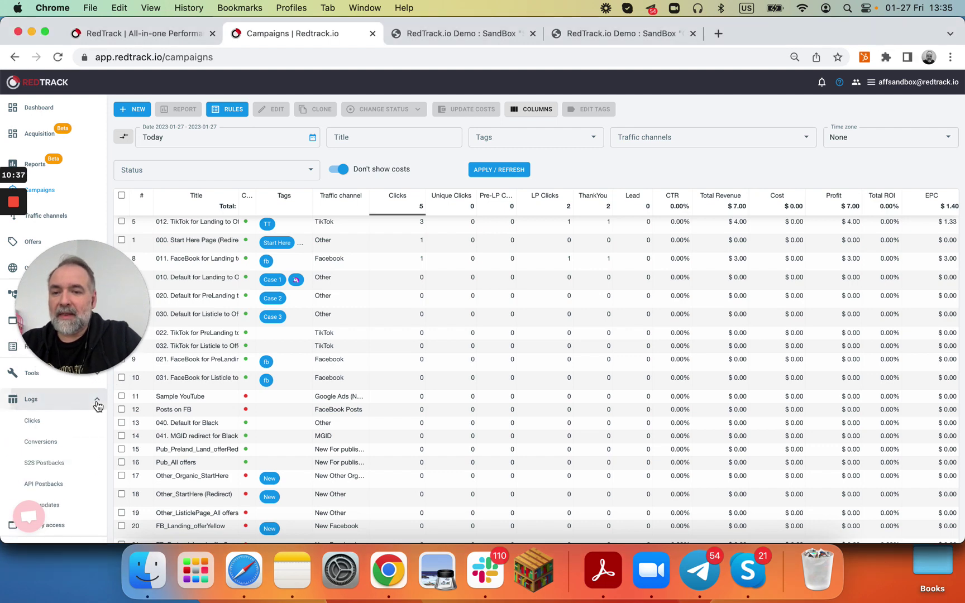
click(41, 423)
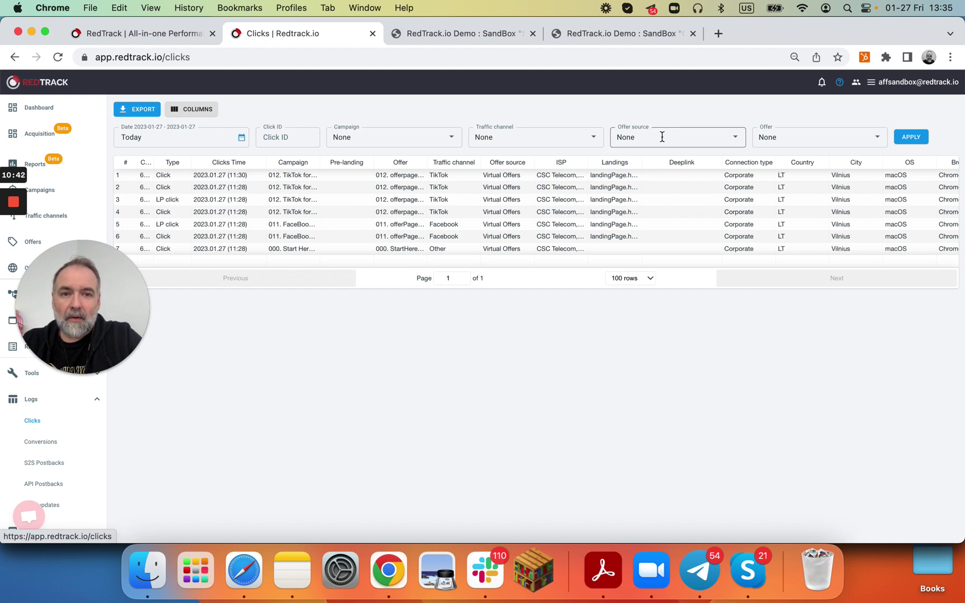
Filter clicks to offer 011. offerPageYellow.html, then reset the Offer filter to None.
click(773, 137)
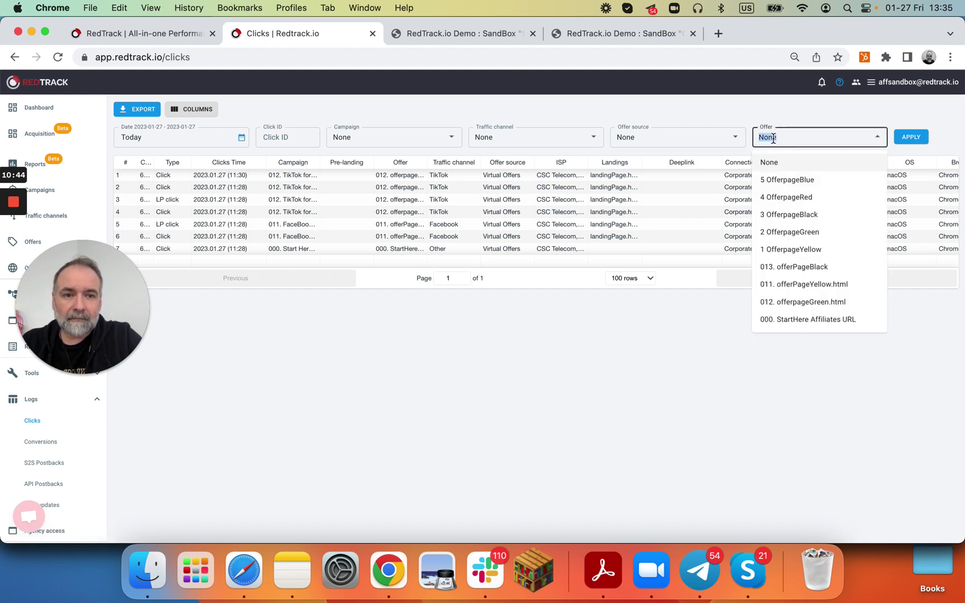
text(11)
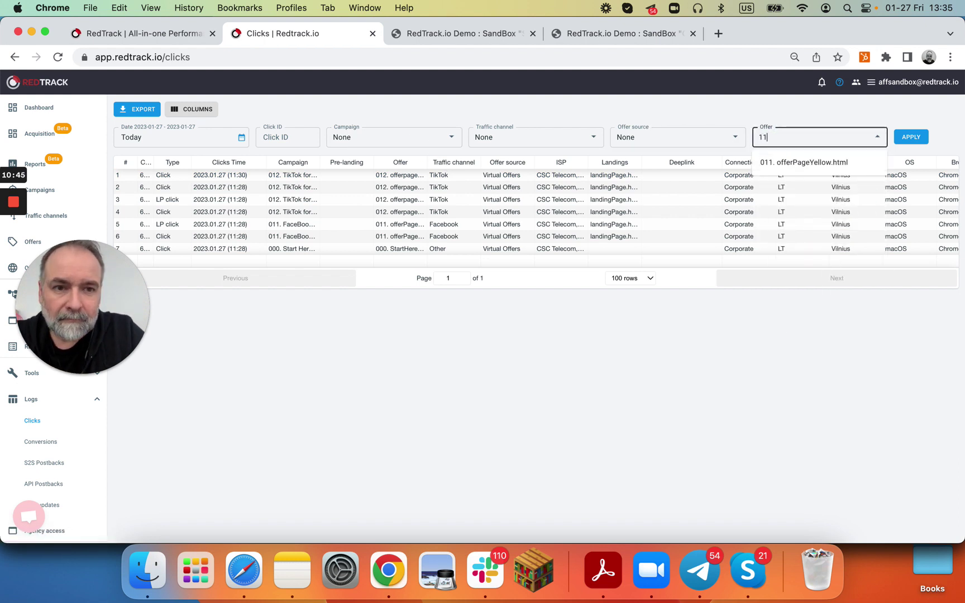
click(807, 160)
click(912, 137)
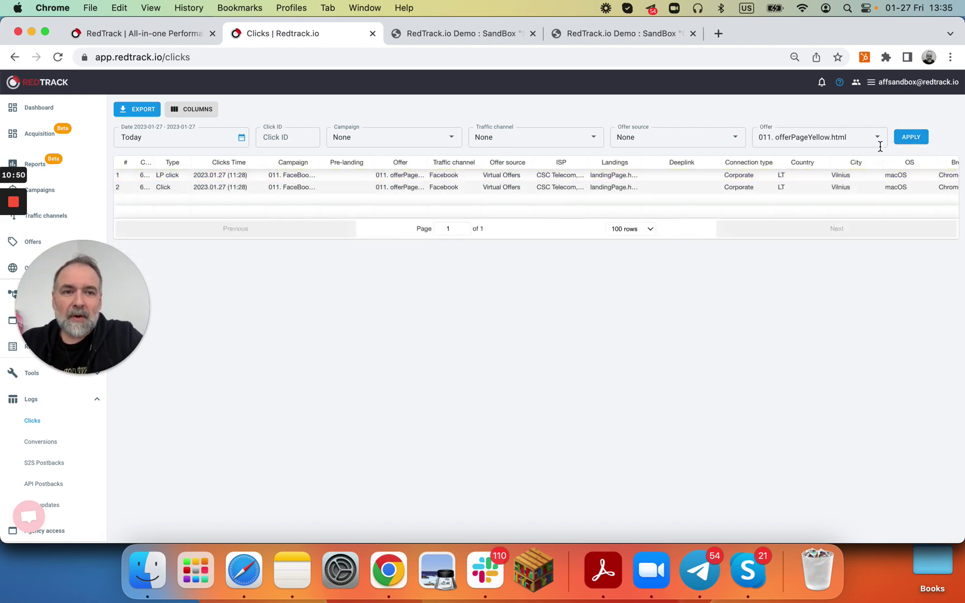
click(877, 138)
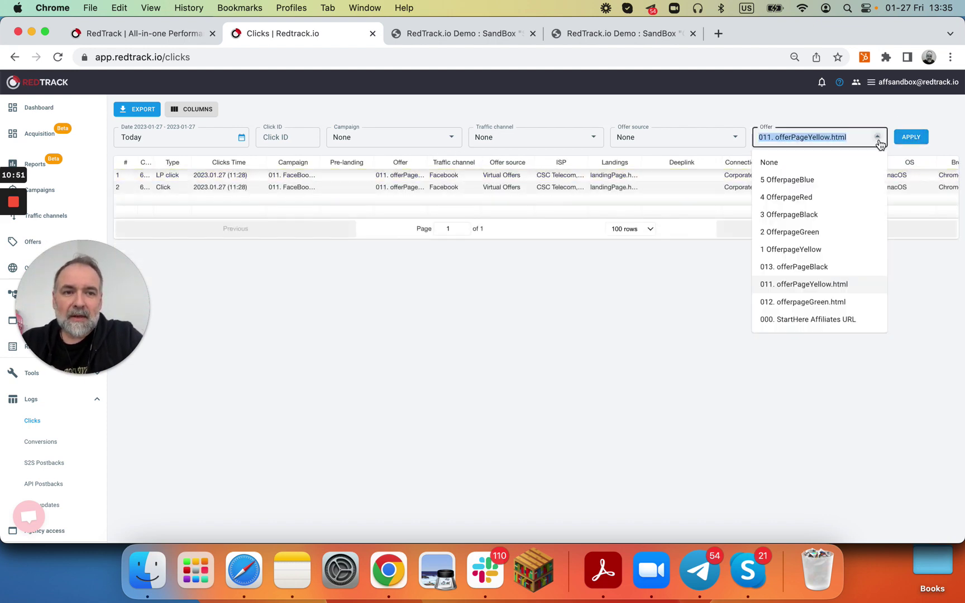
click(813, 168)
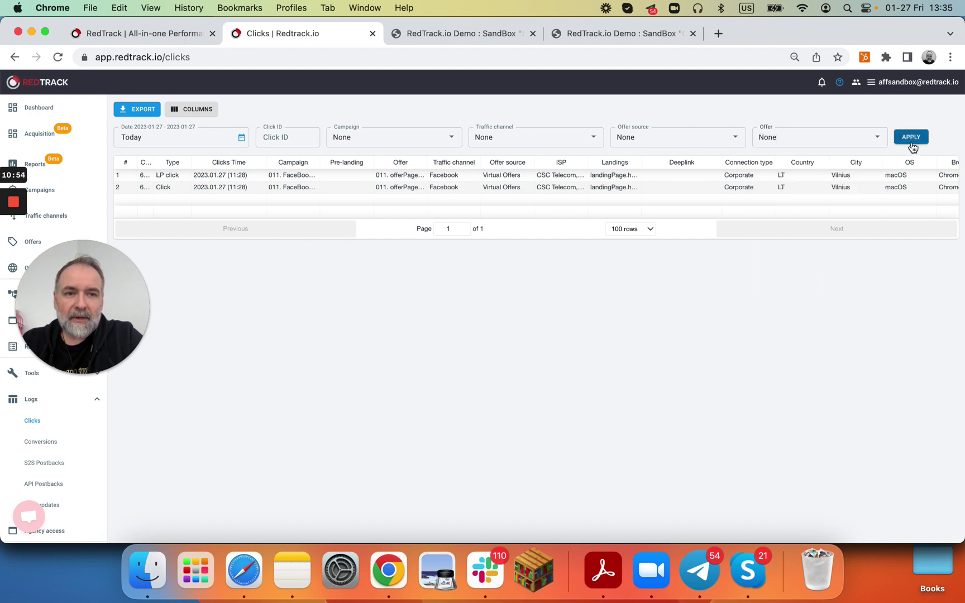
click(910, 138)
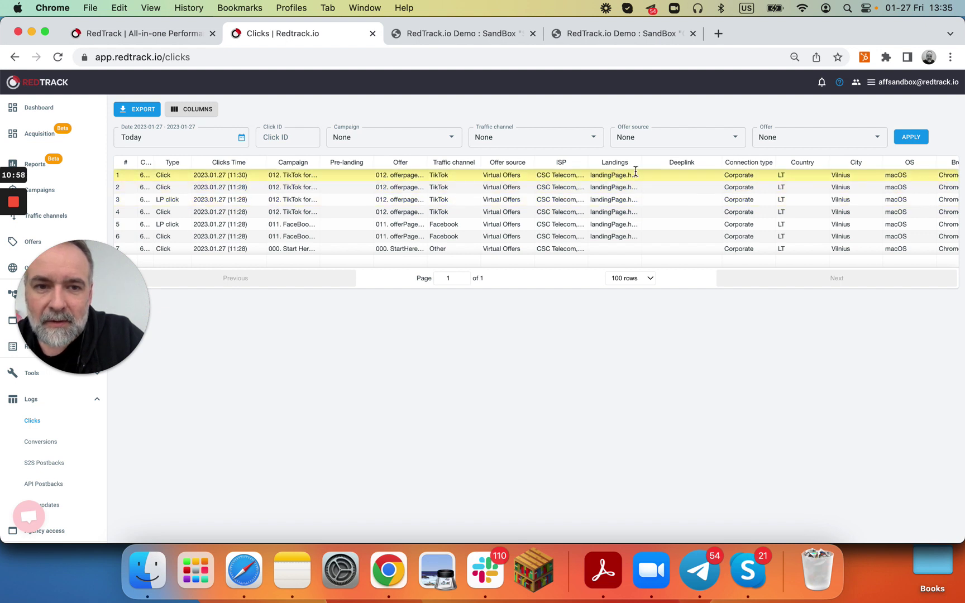
Widen the Landings and Offer columns and scroll over to the Rt campaign column.
drag(641, 162, 690, 161)
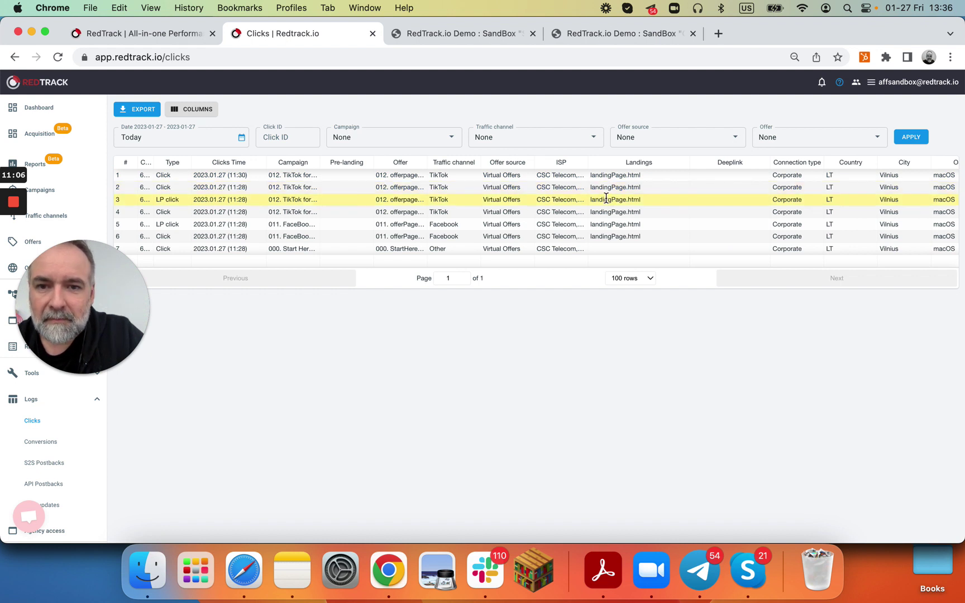
drag(430, 163, 525, 163)
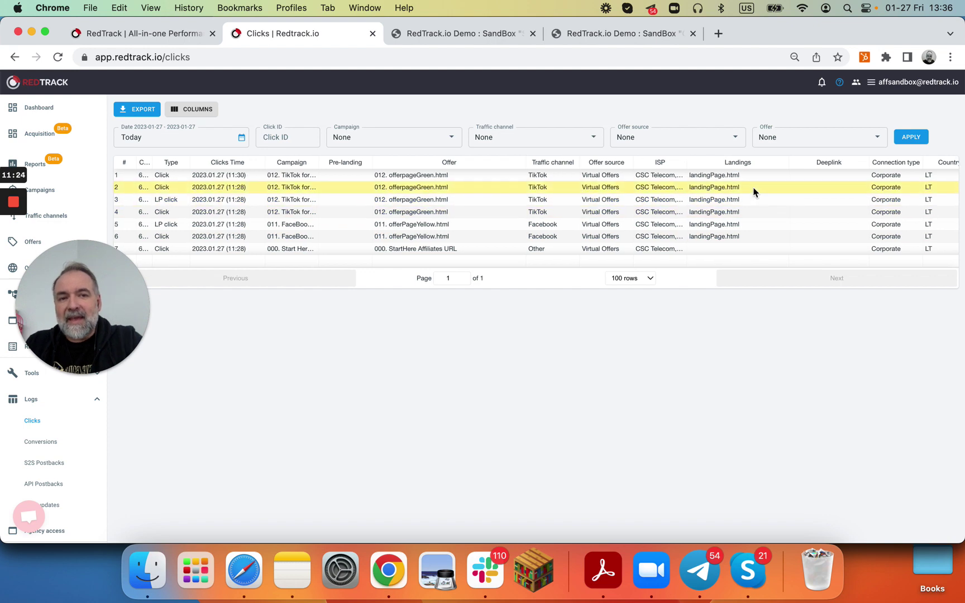
scroll(753, 192, right, 15)
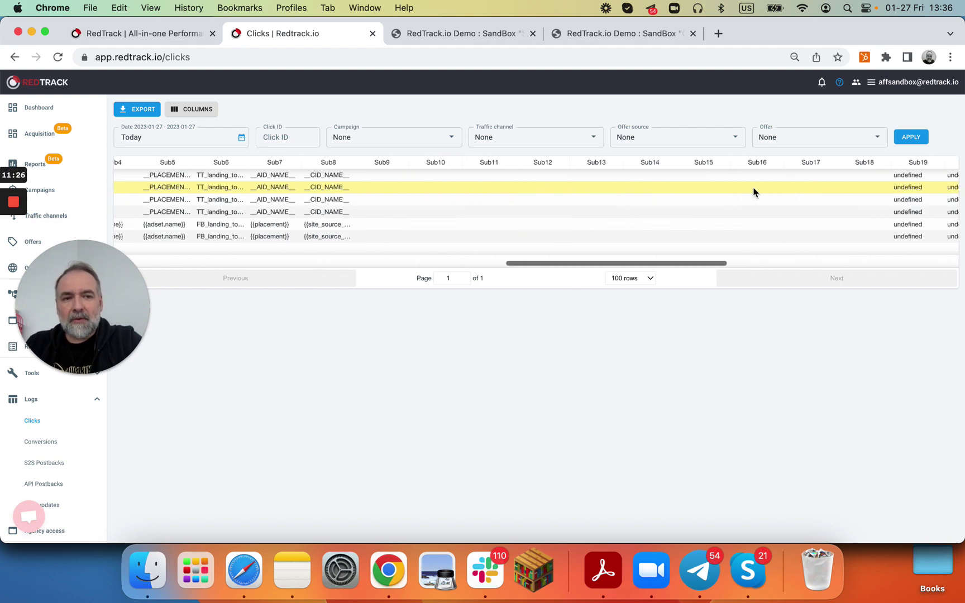
scroll(751, 190, right, 10)
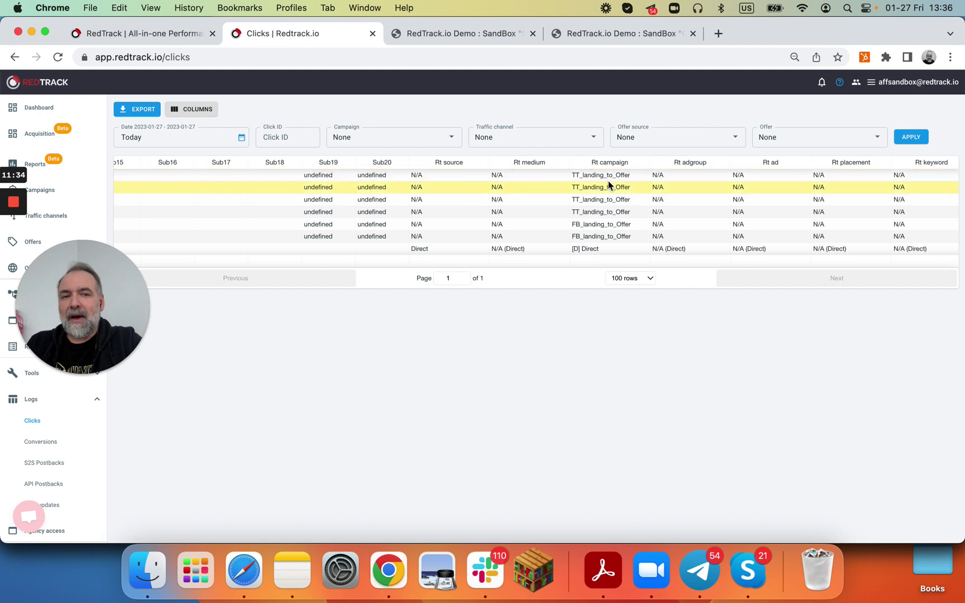
scroll(607, 184, left, 10)
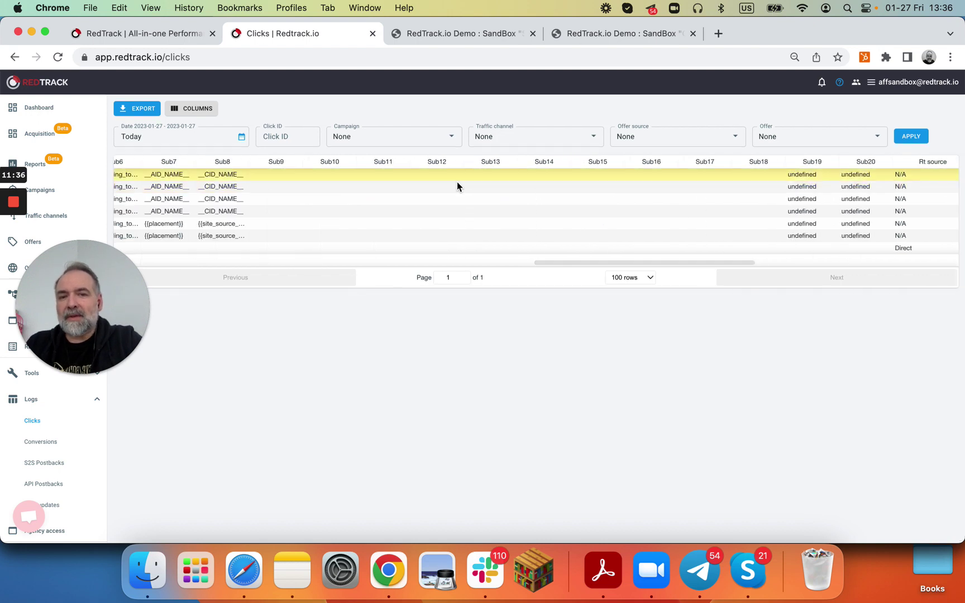
scroll(693, 176, right, 8)
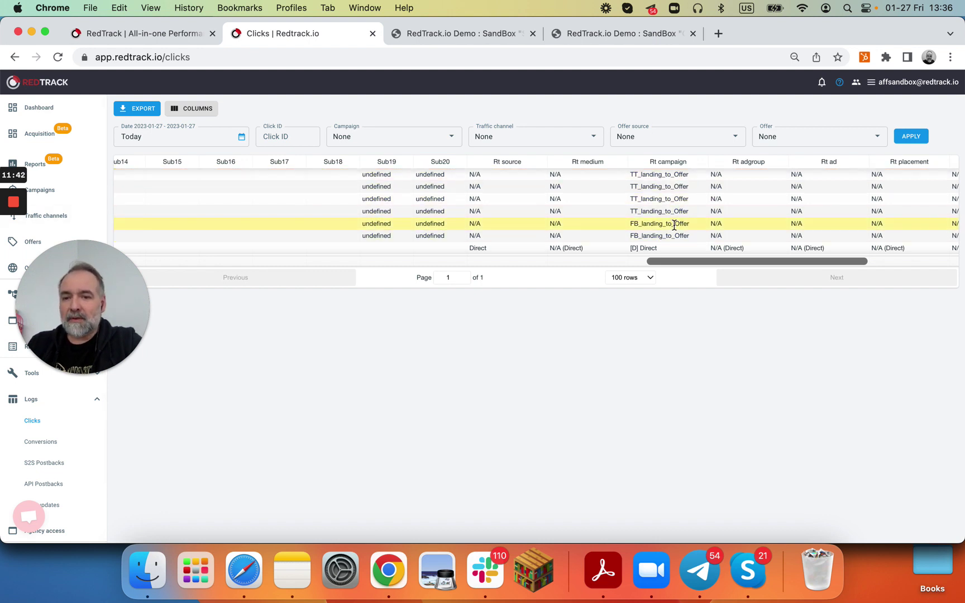
View the Conversions log scrolled to Rt campaign, showing TT_landing_to_Offer and FB_landing_to_Offer conversions.
click(42, 442)
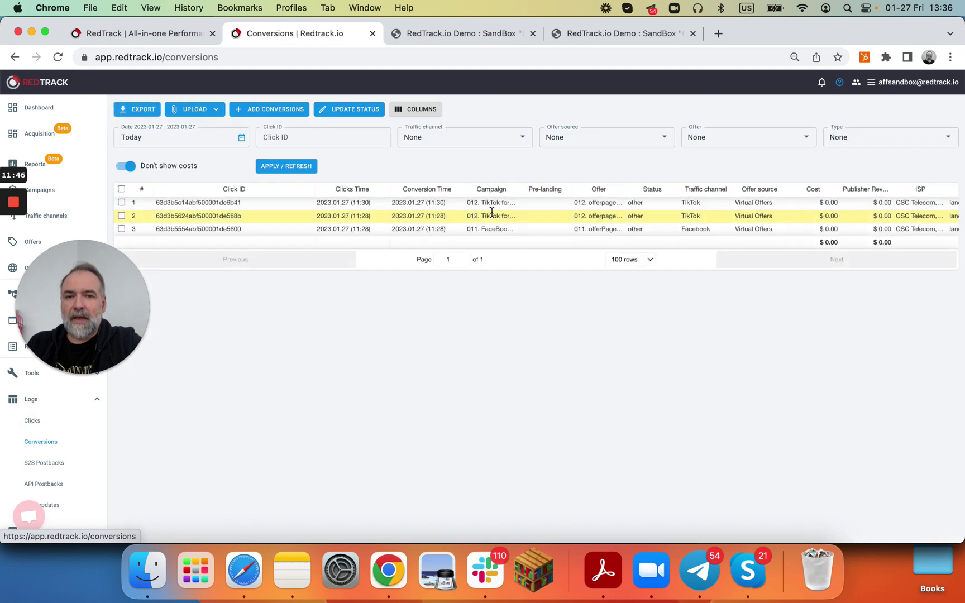
scroll(779, 212, right, 10)
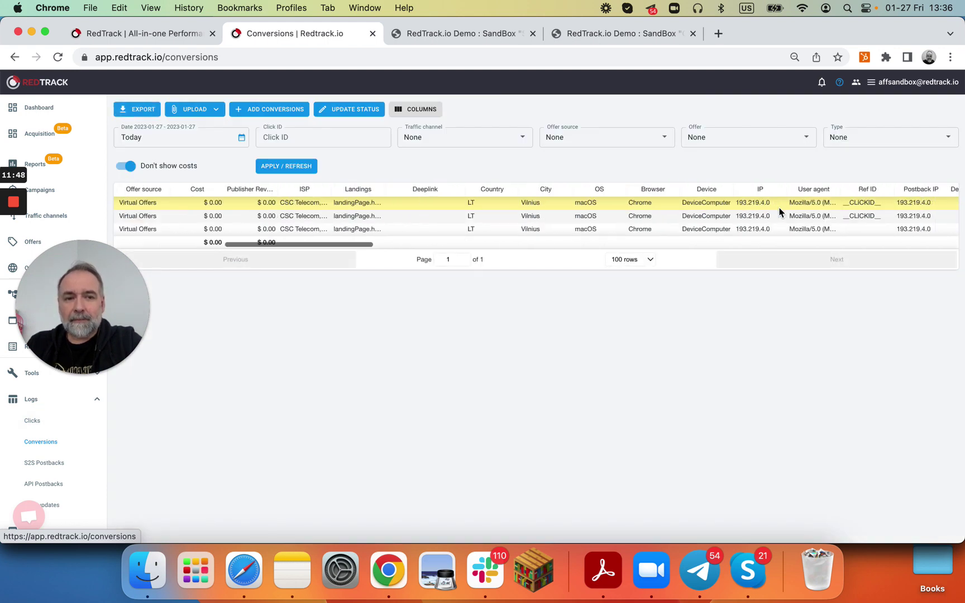
scroll(779, 212, right, 10)
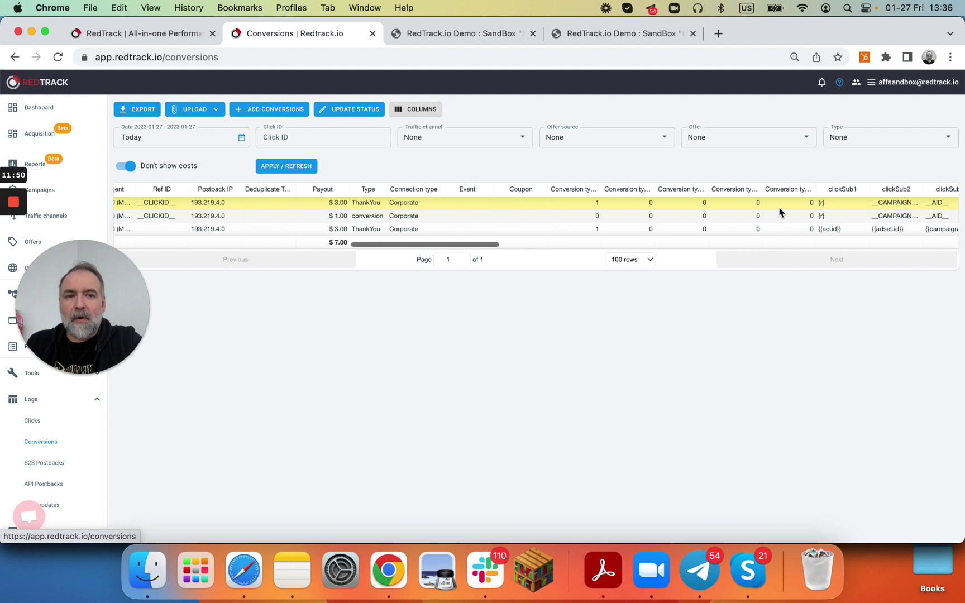
scroll(779, 212, right, 10)
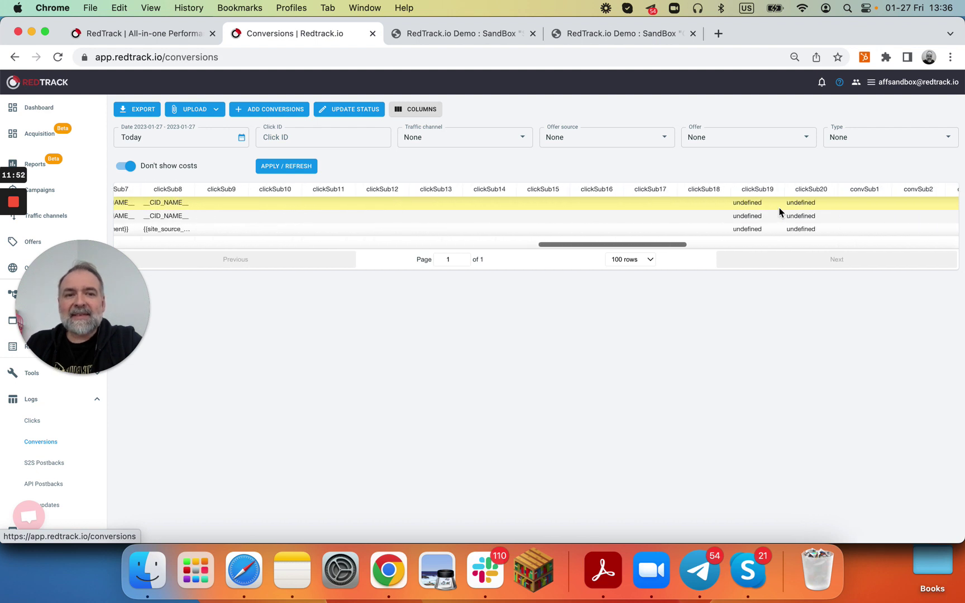
scroll(779, 212, right, 10)
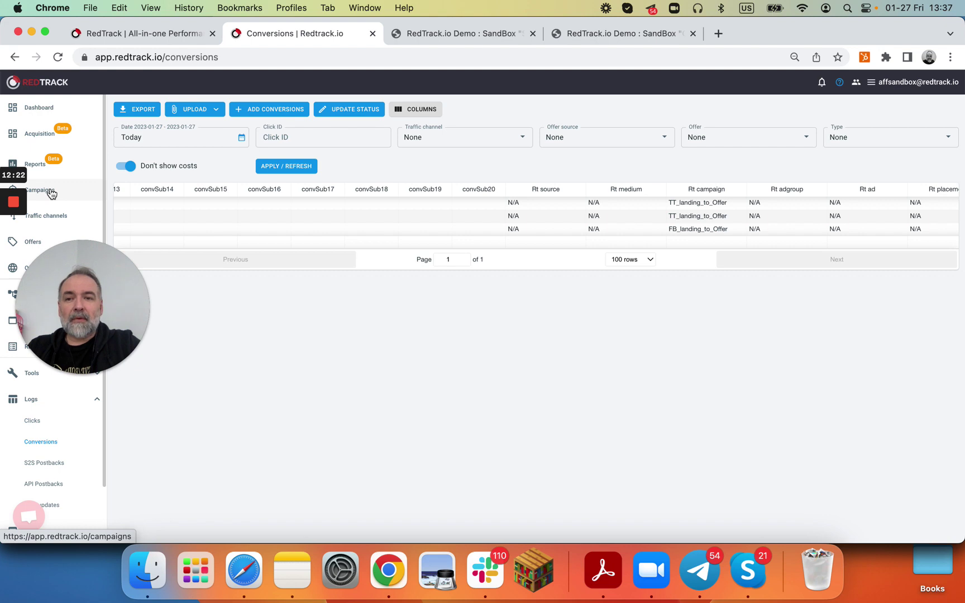
Edit the Facebook traffic channel, giving the utm_campaign parameter the Rt campaign role.
click(53, 217)
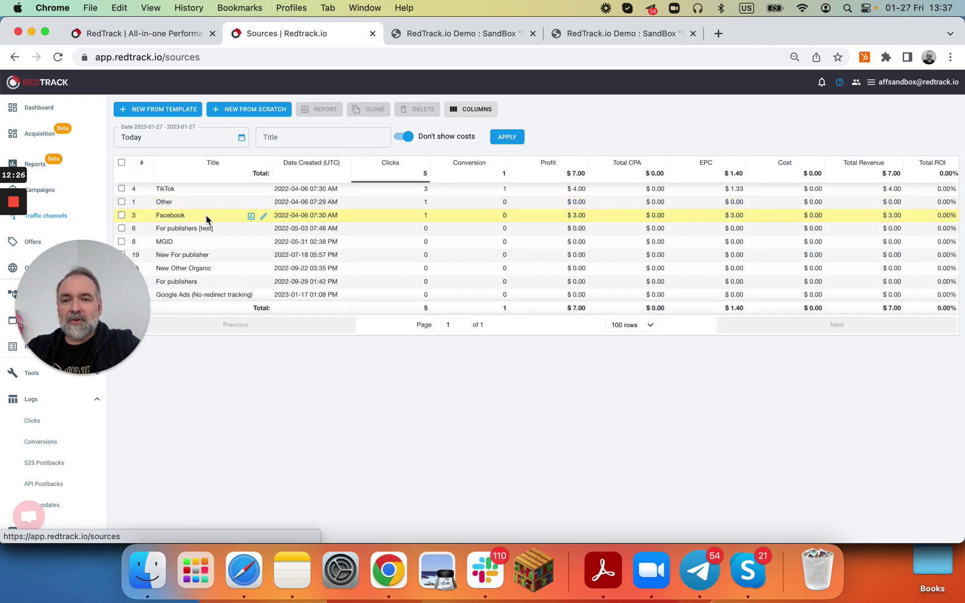
click(264, 218)
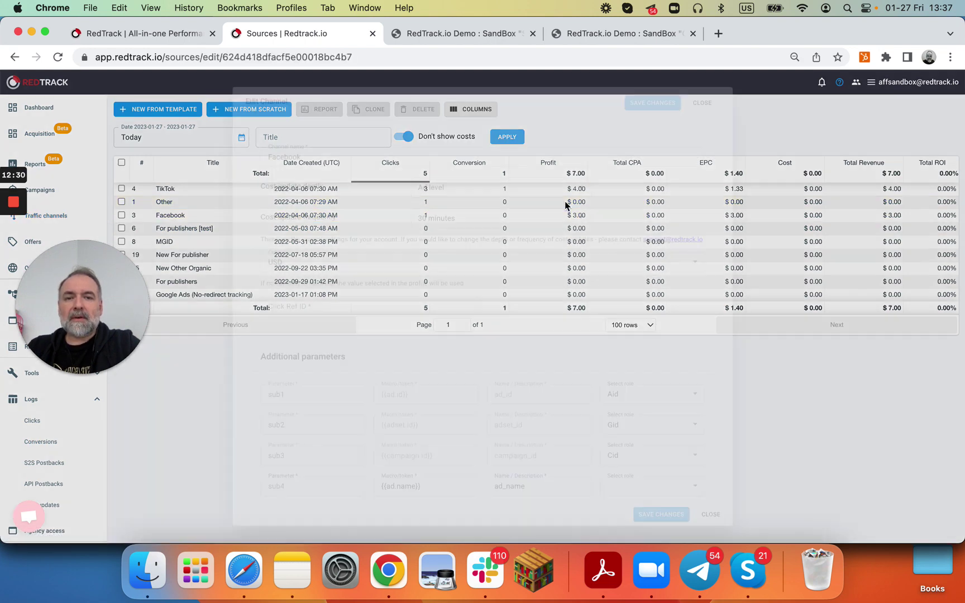
scroll(613, 365, down, 2)
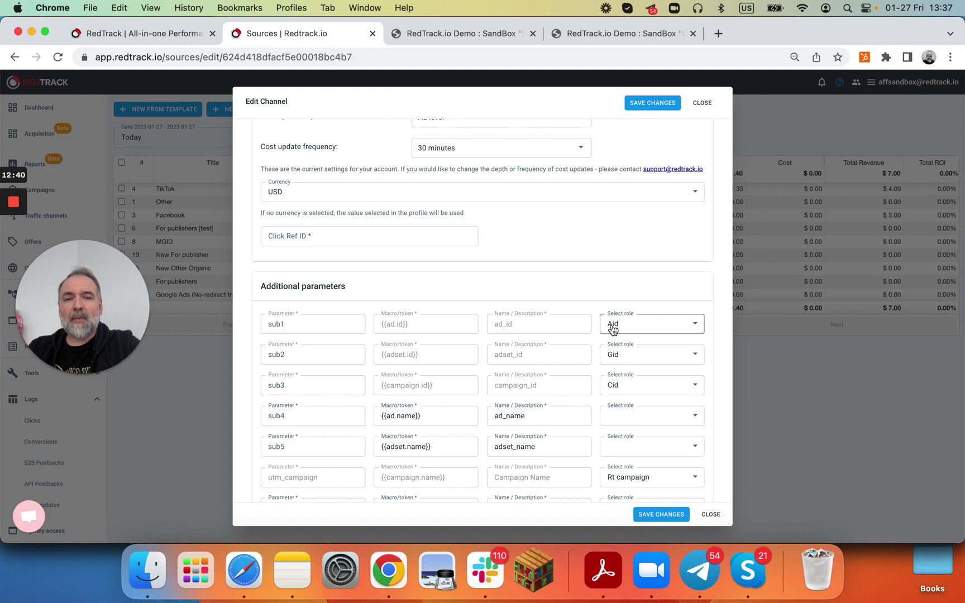
scroll(612, 366, down, 3)
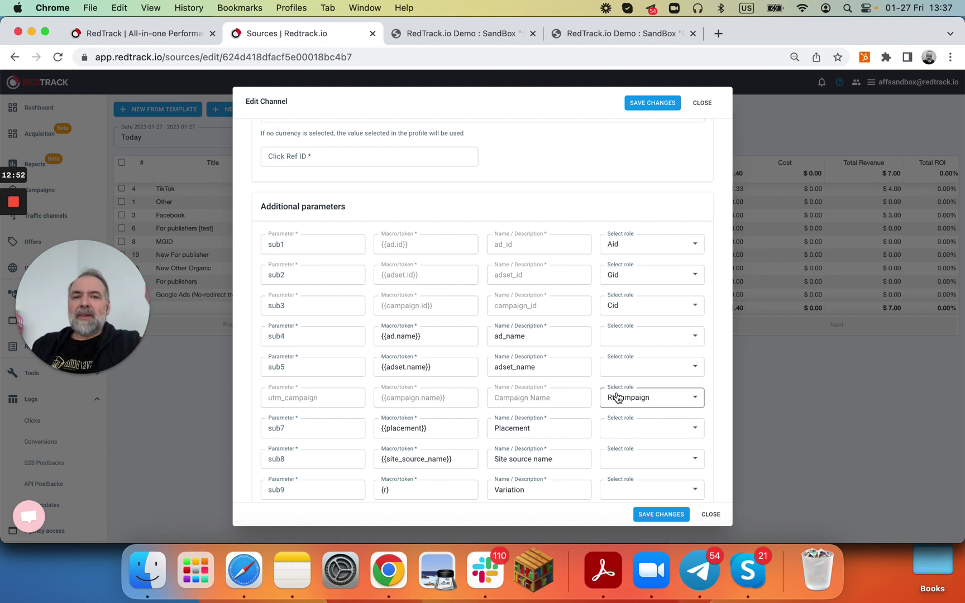
click(616, 396)
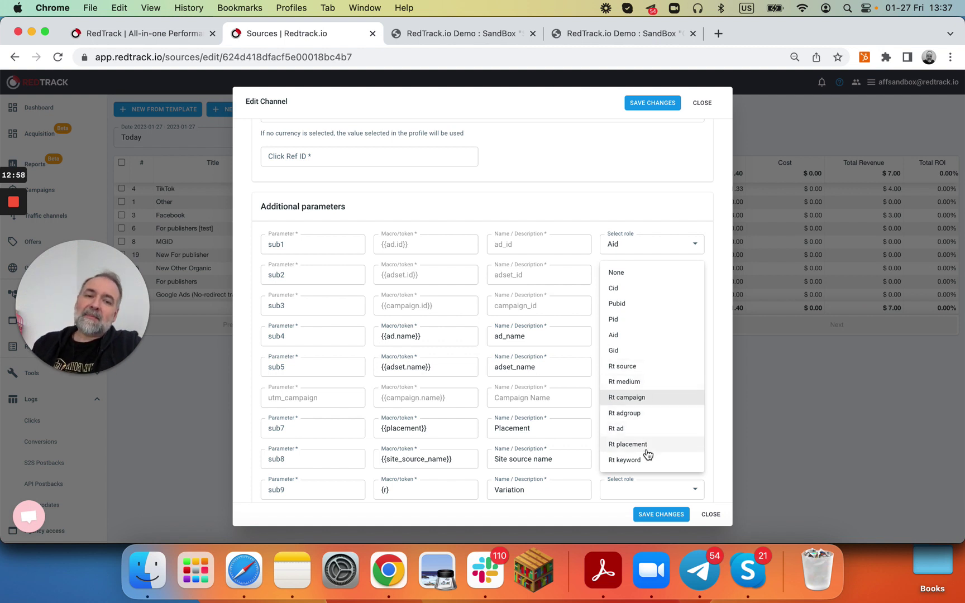
click(715, 428)
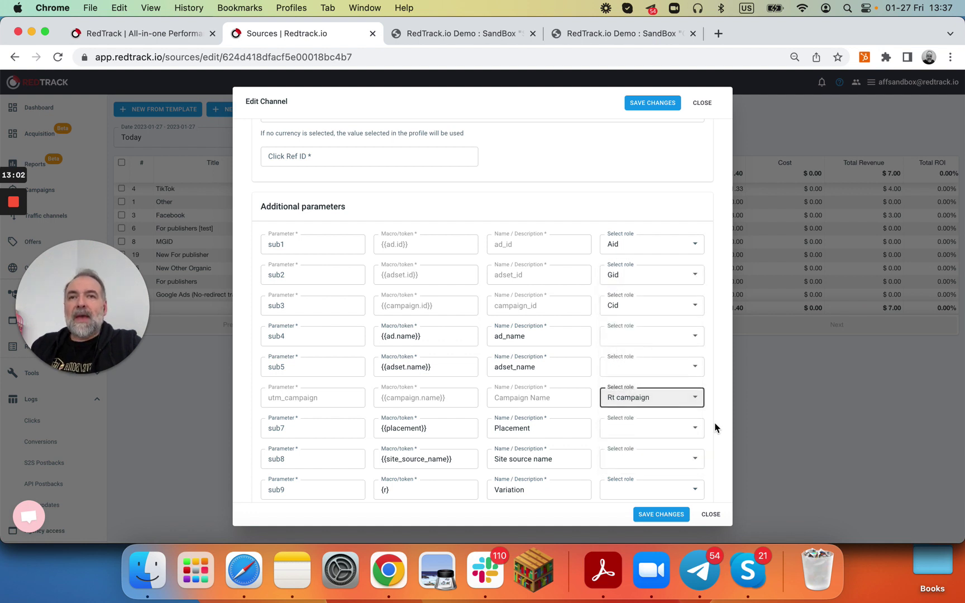